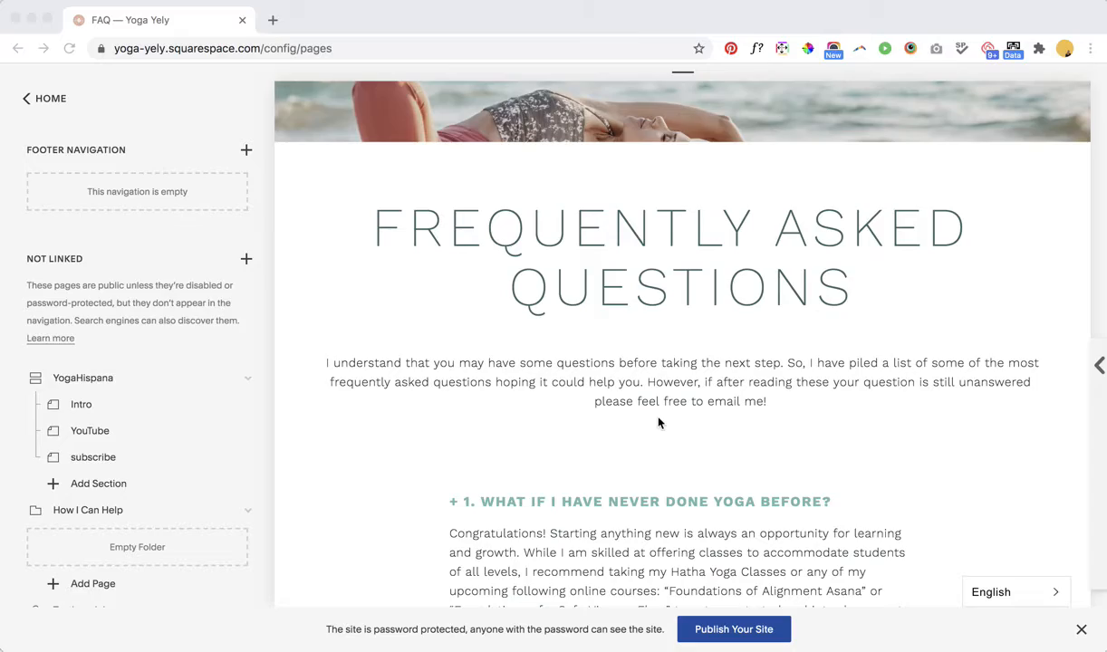
Look through the FAQ page from its introduction down to the contact, newsletter and quick links columns in the footer.
{"action": "scroll", "coordinate": [658, 422], "scroll_direction": "down", "scroll_amount": 15}
{"action": "scroll", "coordinate": [659, 423], "scroll_direction": "down", "scroll_amount": 12}
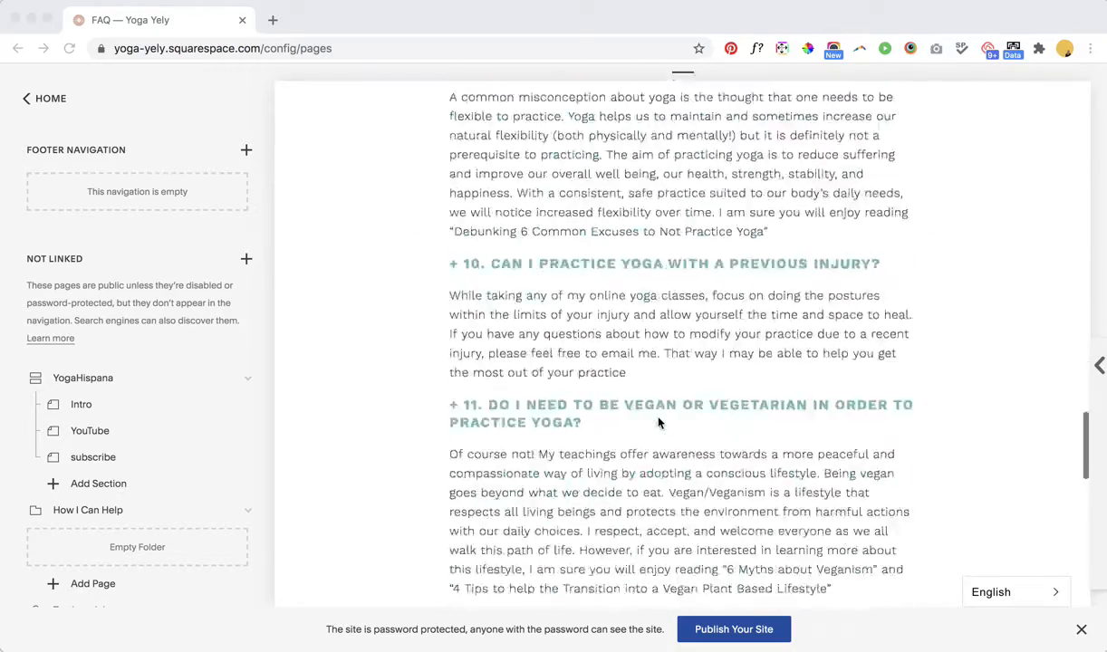
{"action": "scroll", "coordinate": [774, 442], "scroll_direction": "down", "scroll_amount": 3}
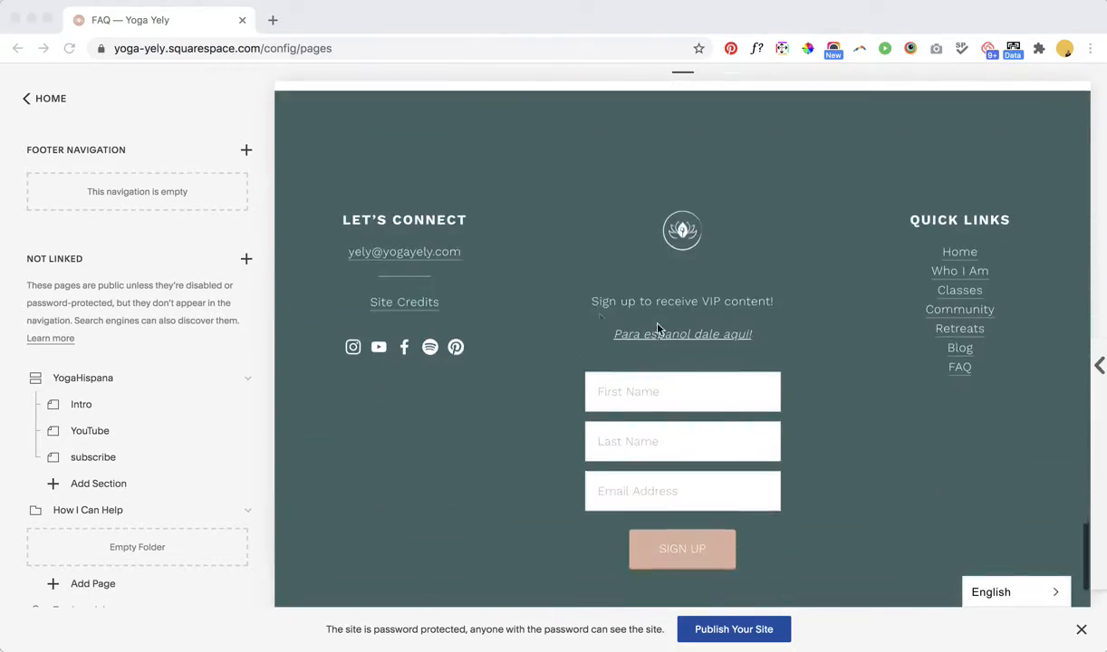
{"action": "scroll", "coordinate": [530, 424], "scroll_direction": "down", "scroll_amount": 1}
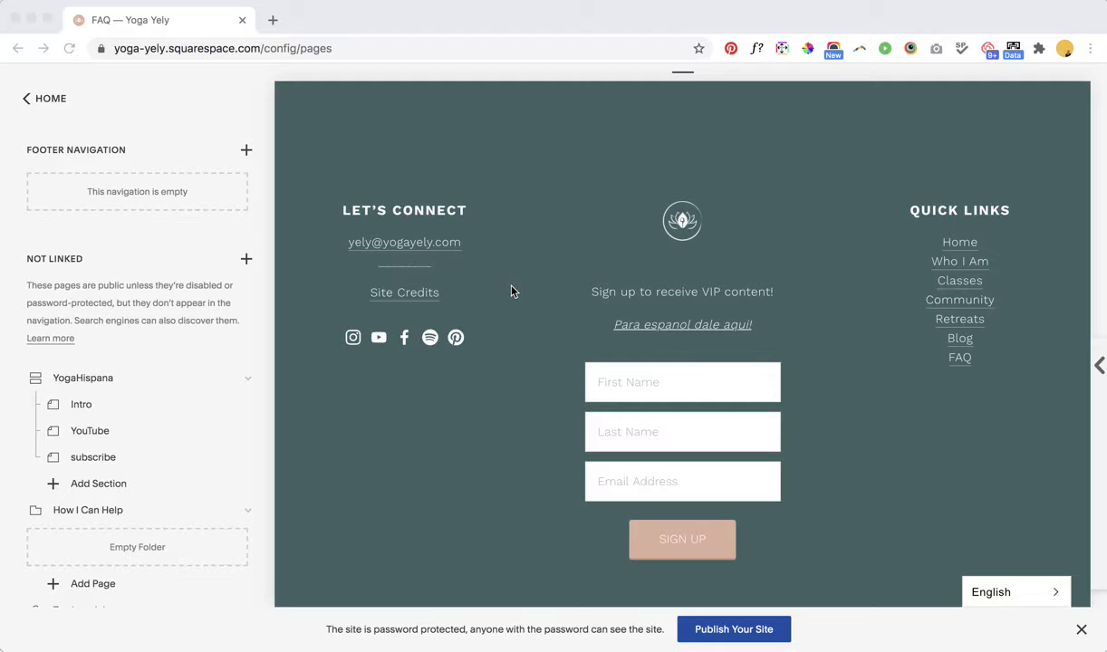
{"action": "scroll", "coordinate": [512, 290], "scroll_direction": "up", "scroll_amount": 1}
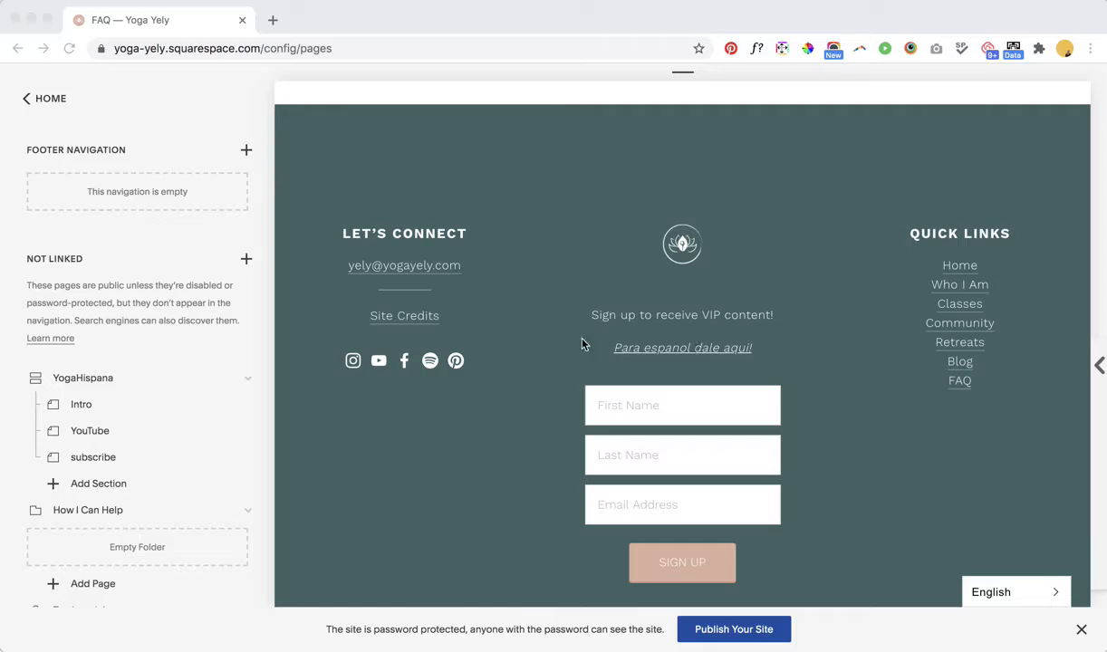
{"action": "scroll", "coordinate": [531, 314], "scroll_direction": "up", "scroll_amount": 10}
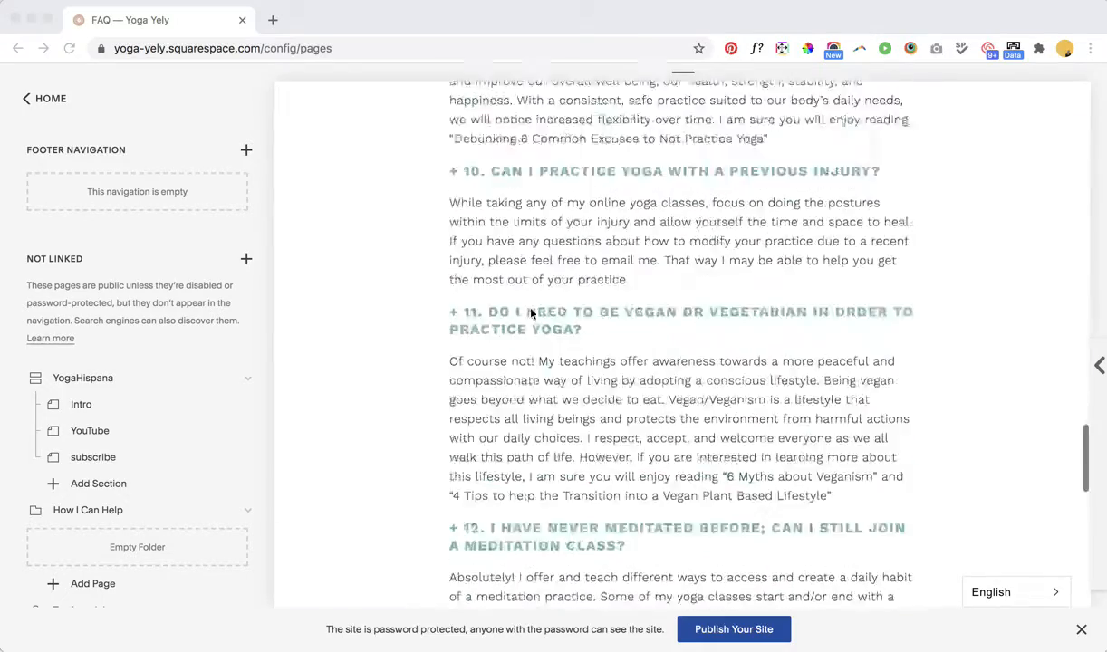
{"action": "scroll", "coordinate": [531, 313], "scroll_direction": "down", "scroll_amount": 10}
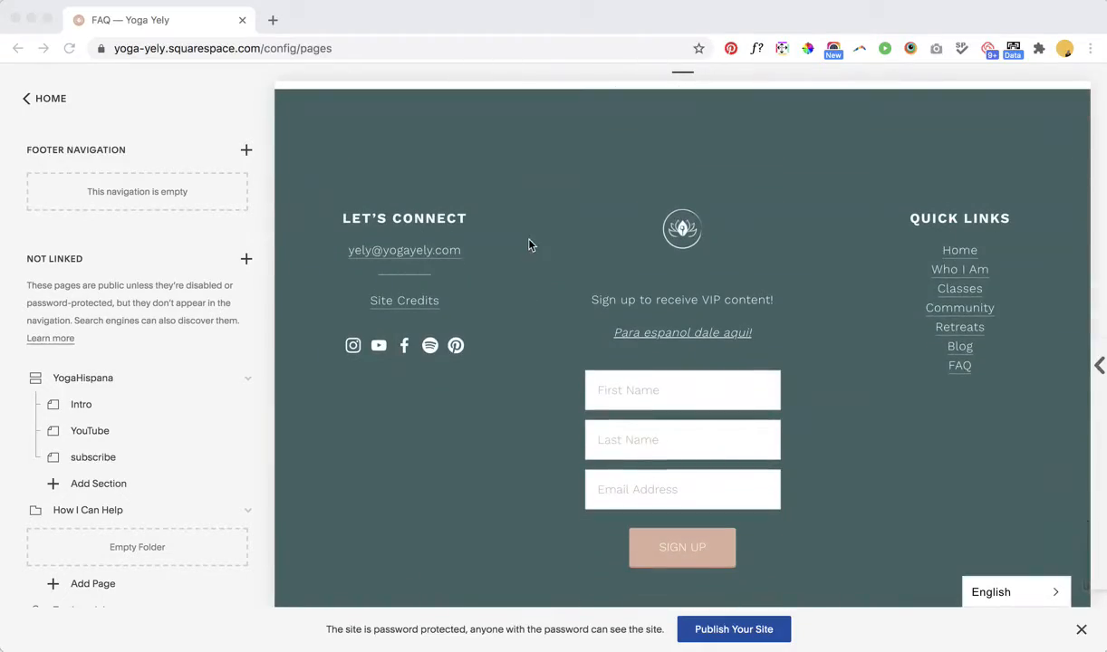
Open the footer's bottom blocks for editing and dismiss the newsletter block's settings without changes.
{"action": "left_click", "coordinate": [617, 300]}
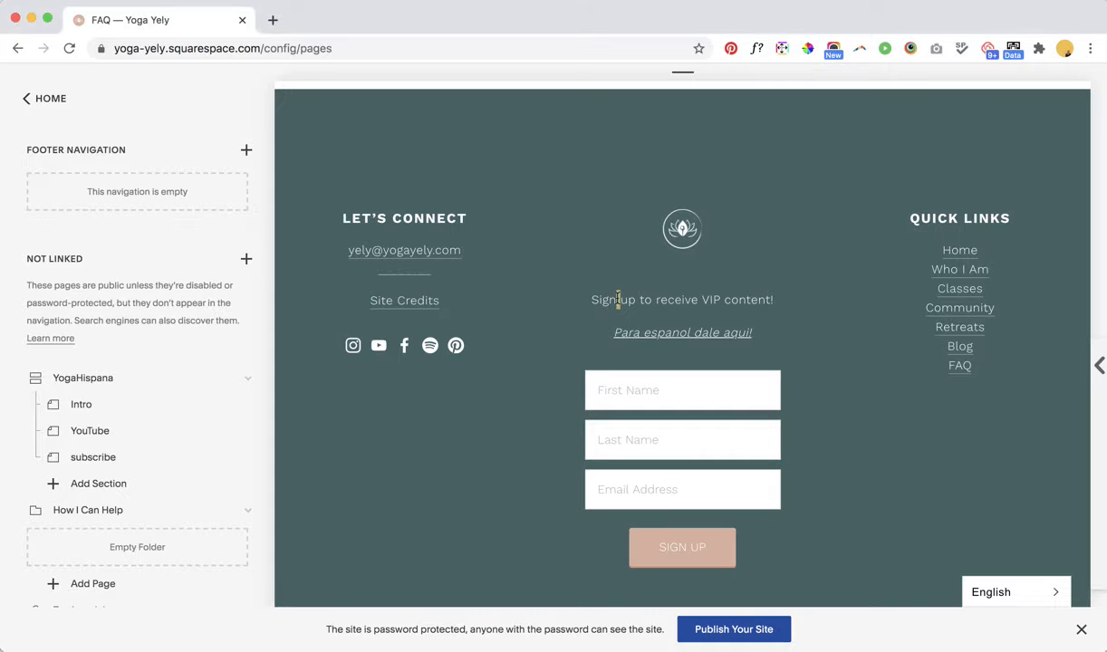
{"action": "double_click", "coordinate": [617, 300]}
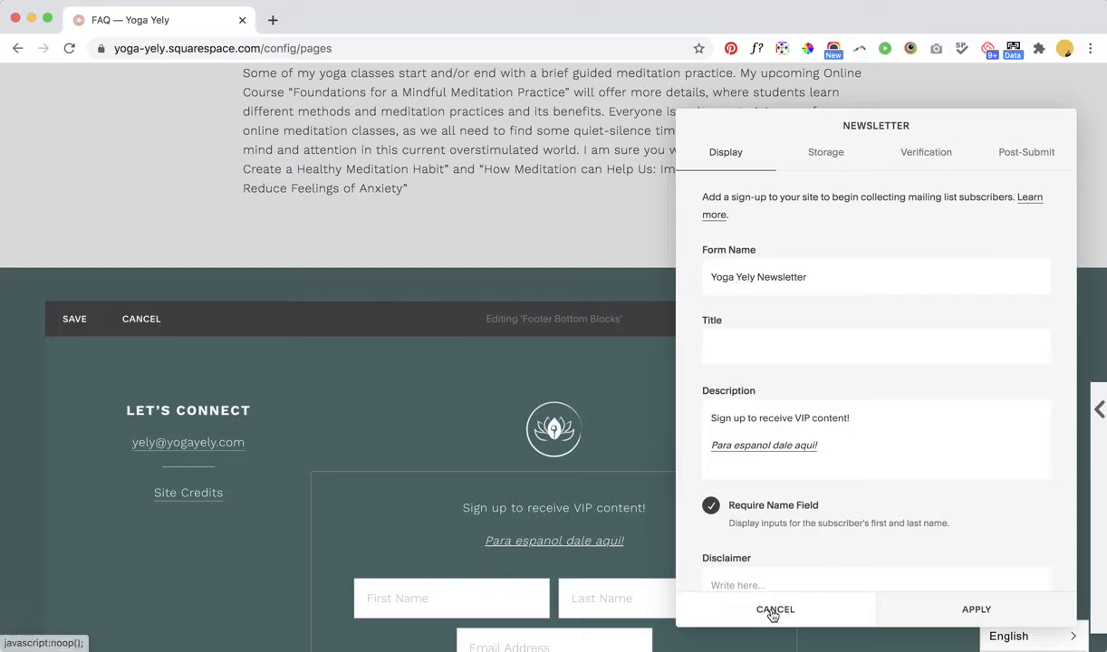
{"action": "left_click", "coordinate": [775, 608]}
{"action": "scroll", "coordinate": [376, 480], "scroll_direction": "down", "scroll_amount": 2}
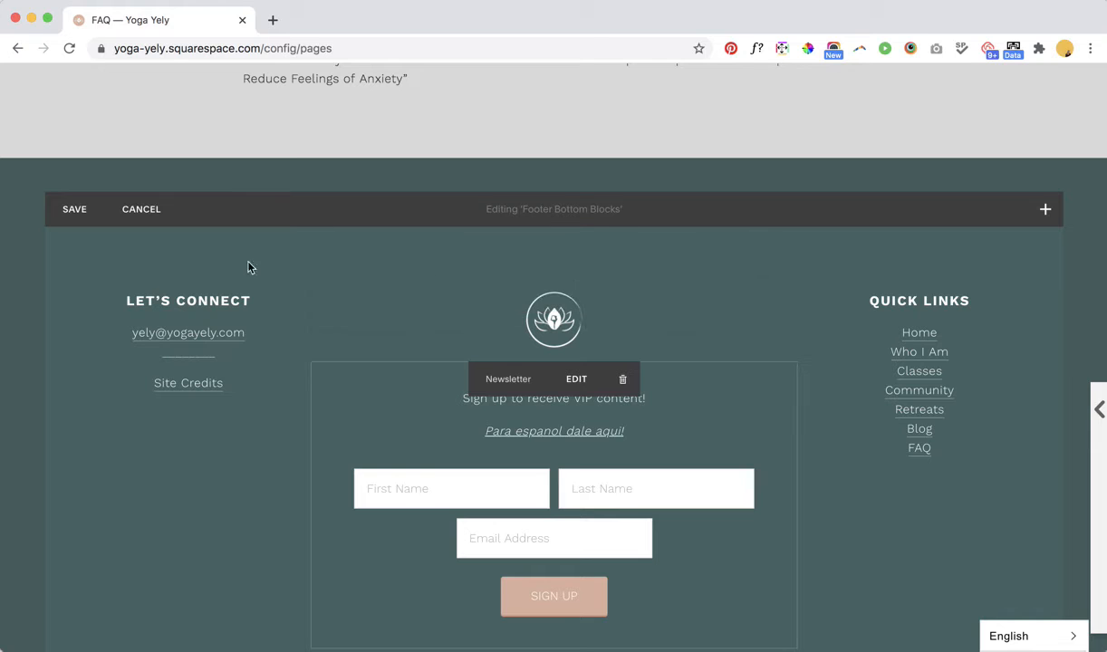
{"action": "scroll", "coordinate": [275, 322], "scroll_direction": "up", "scroll_amount": 1}
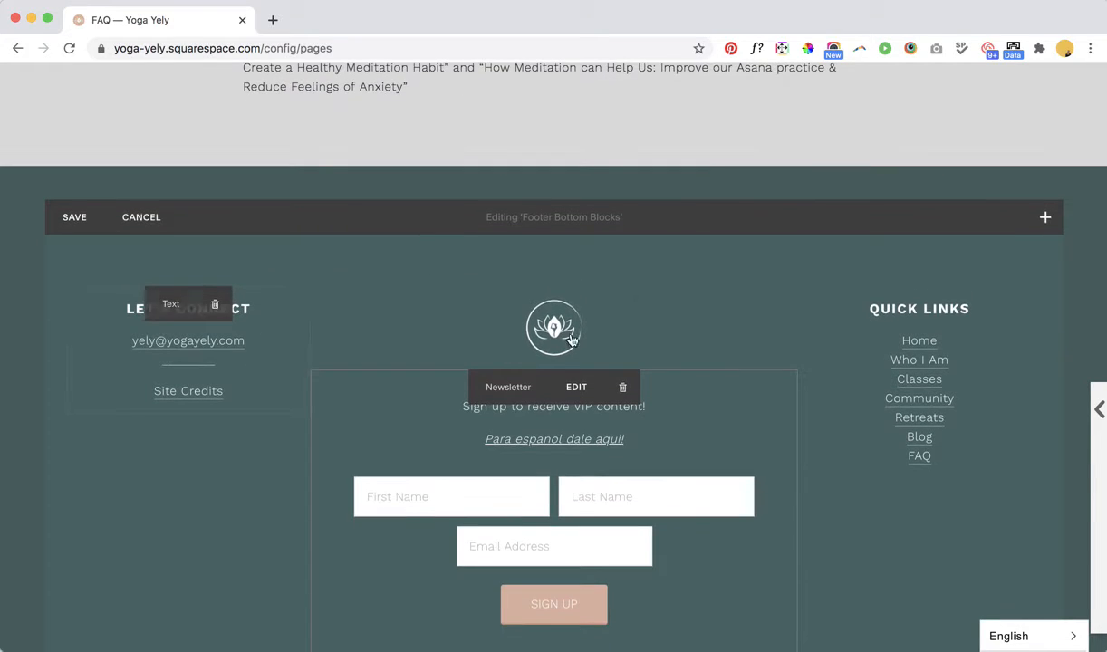
{"action": "scroll", "coordinate": [393, 385], "scroll_direction": "down", "scroll_amount": 2}
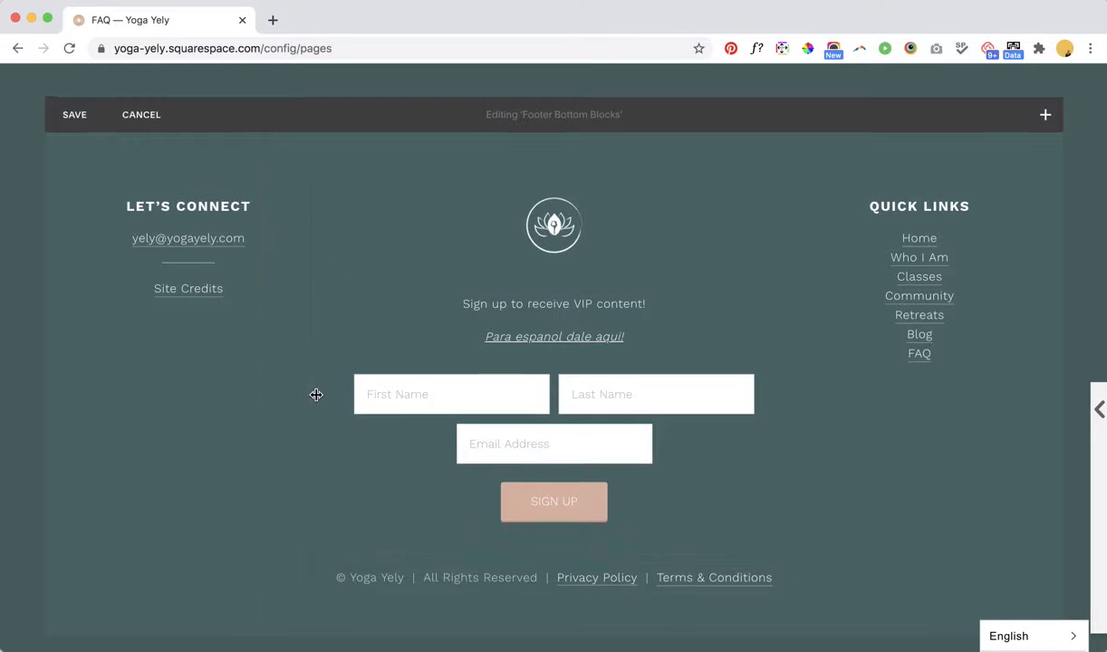
{"action": "scroll", "coordinate": [316, 395], "scroll_direction": "up", "scroll_amount": 3}
{"action": "left_click_drag", "start_coordinate": [316, 395], "coordinate": [307, 277]}
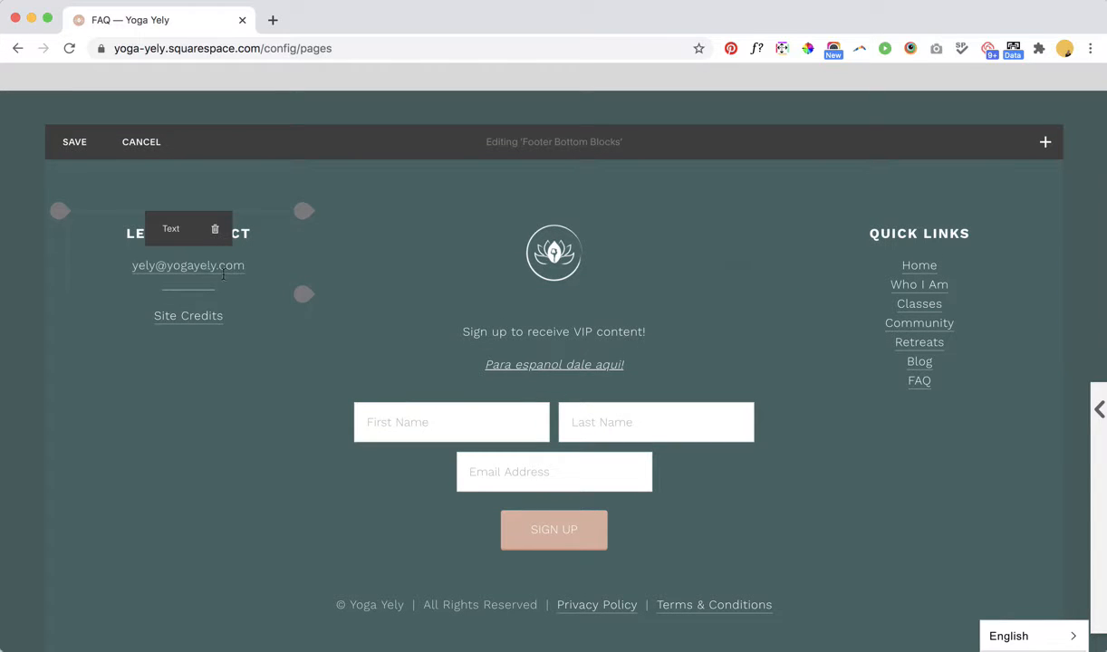
{"action": "scroll", "coordinate": [398, 299], "scroll_direction": "up", "scroll_amount": 1}
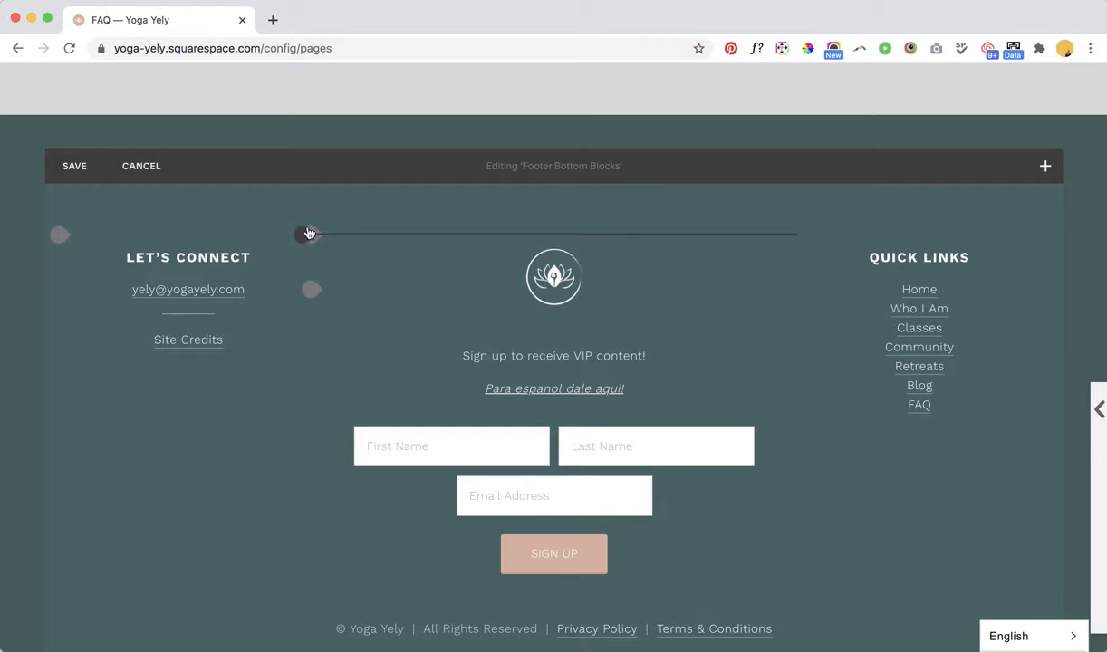
{"action": "left_click", "coordinate": [308, 239]}
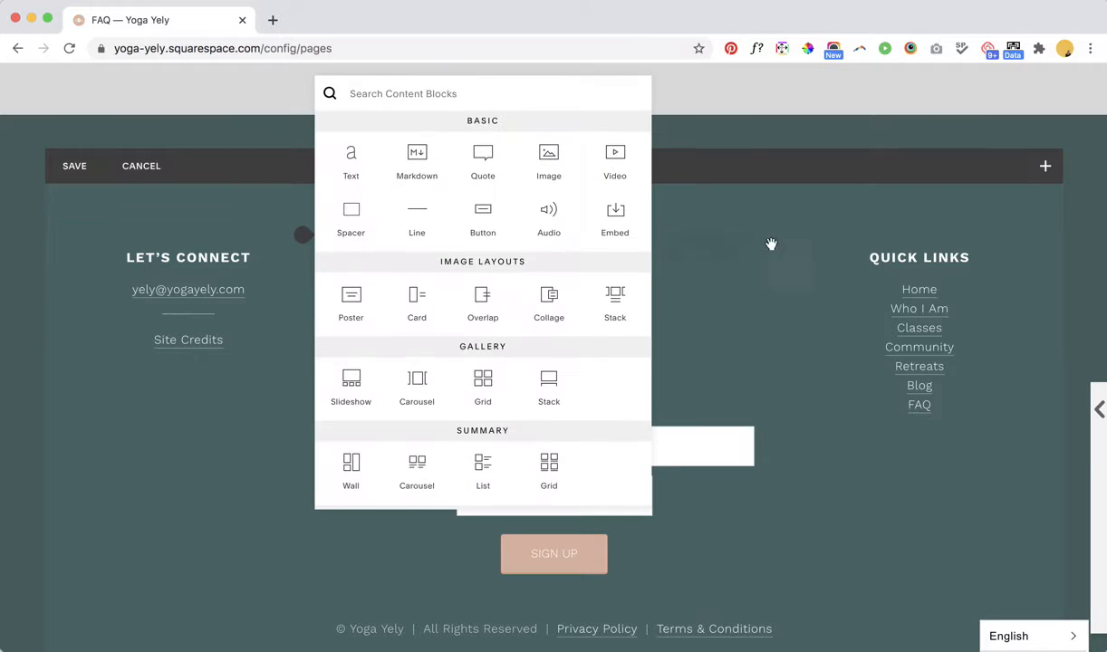
{"action": "left_click", "coordinate": [353, 220]}
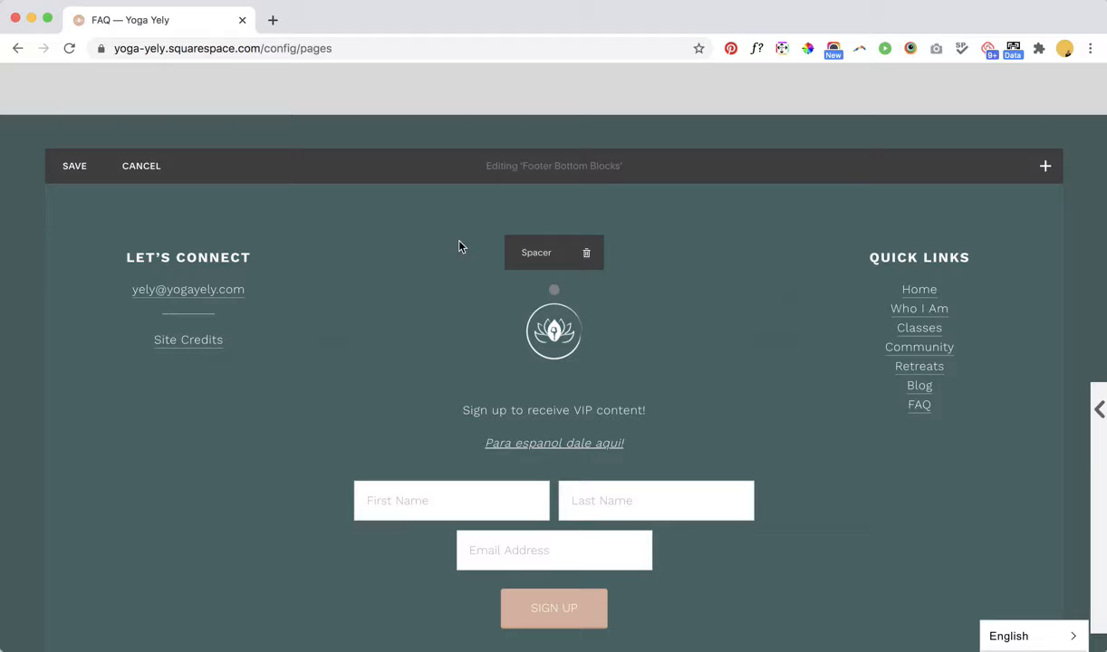
{"action": "left_click", "coordinate": [585, 250]}
{"action": "left_click", "coordinate": [659, 304]}
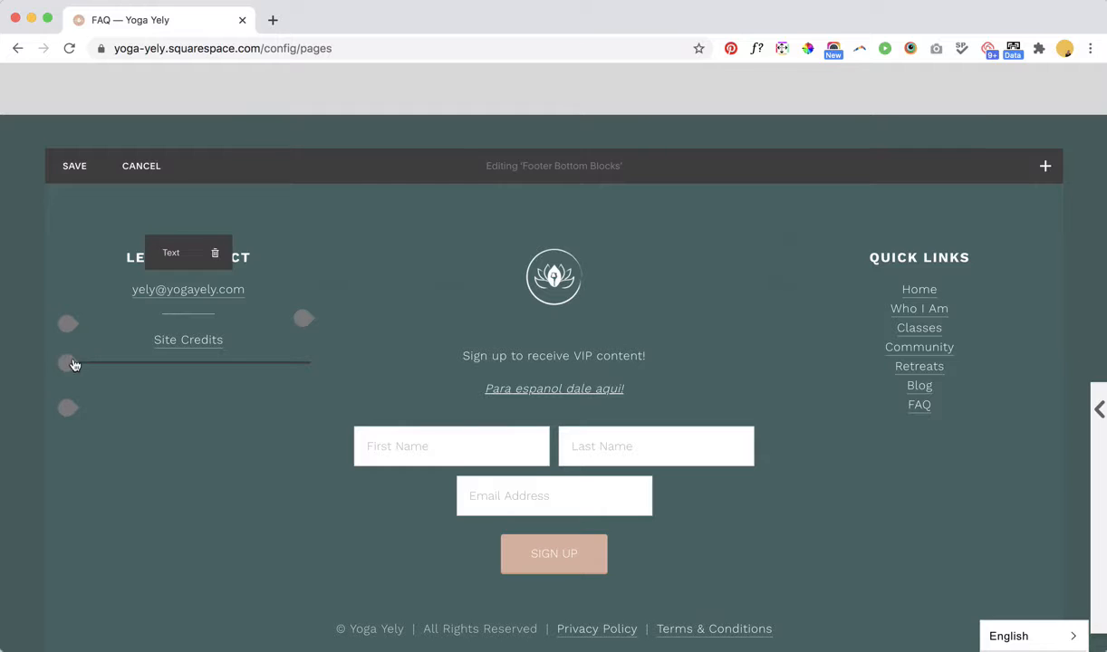
Insert a code block at the bottom of the footer's Let's Connect column.
{"action": "left_click", "coordinate": [66, 408]}
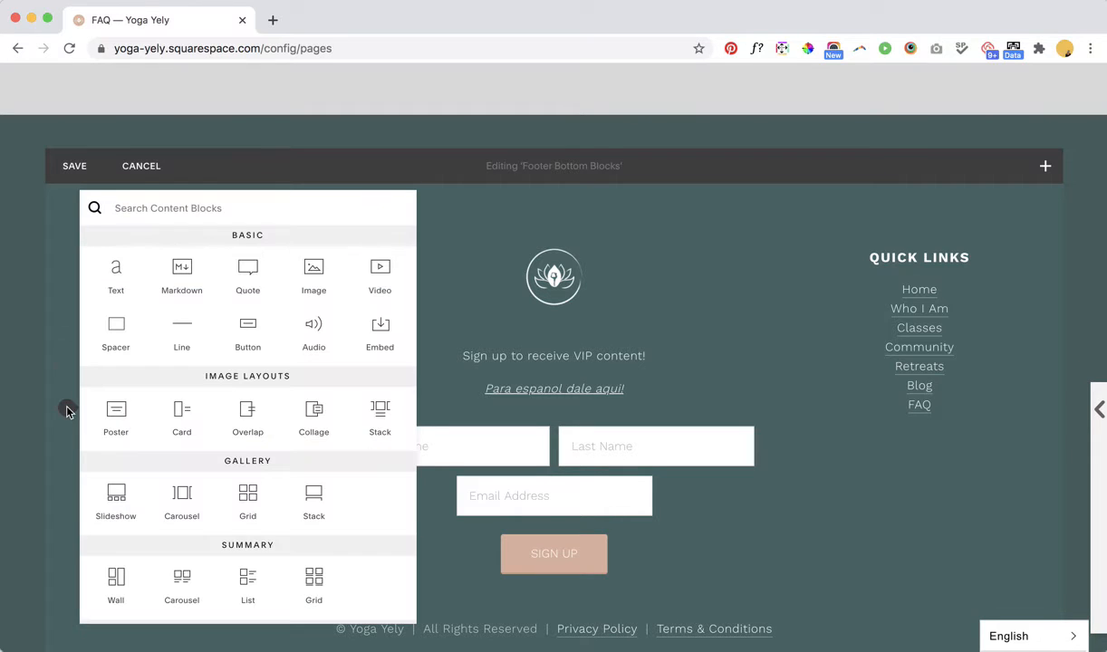
{"action": "type", "text": "code"}
{"action": "left_click", "coordinate": [249, 244]}
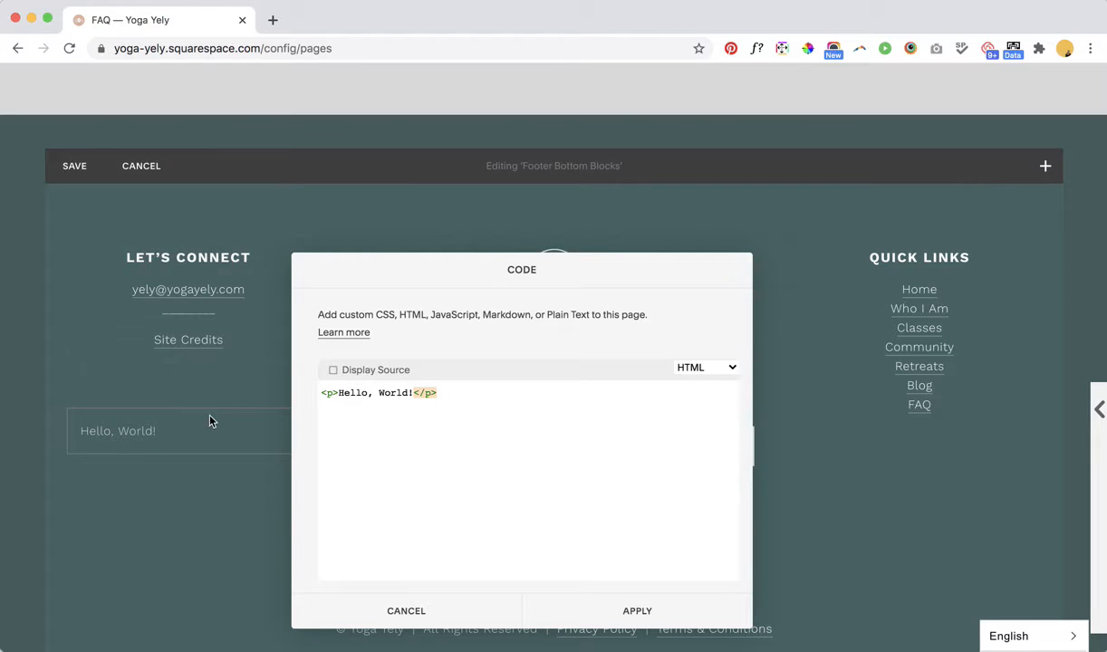
Replace the code block's sample HTML with an empty div element spread over several lines.
{"action": "left_click", "coordinate": [459, 387]}
{"action": "key", "text": "super+a"}
{"action": "key", "text": "super+v"}
{"action": "key", "text": "super+z"}
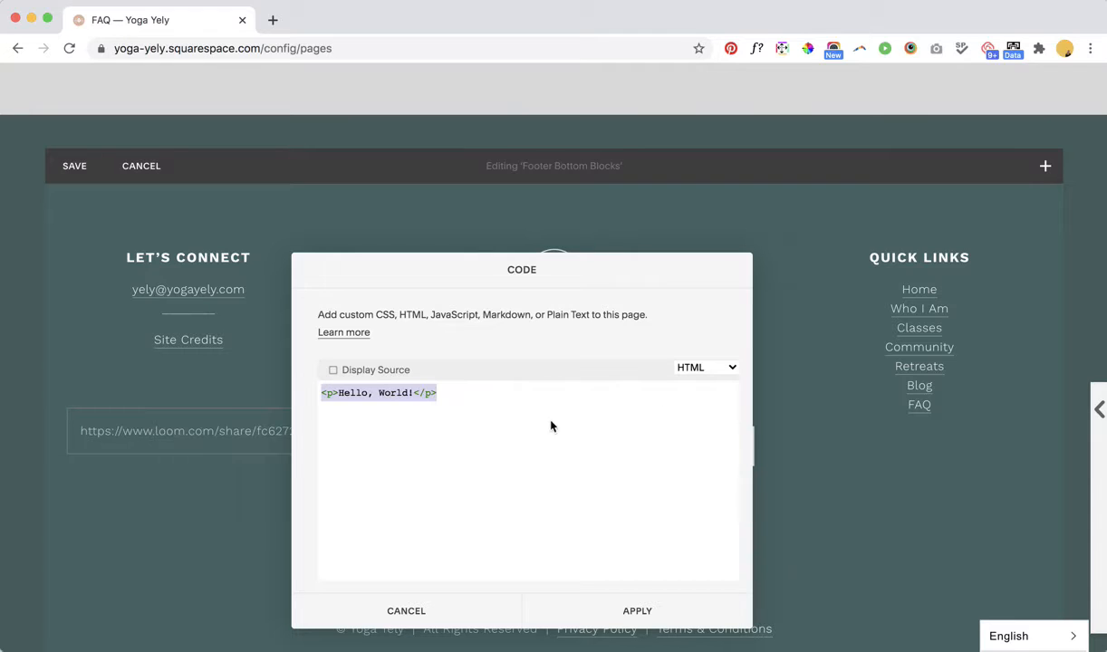
{"action": "type", "text": "<"}
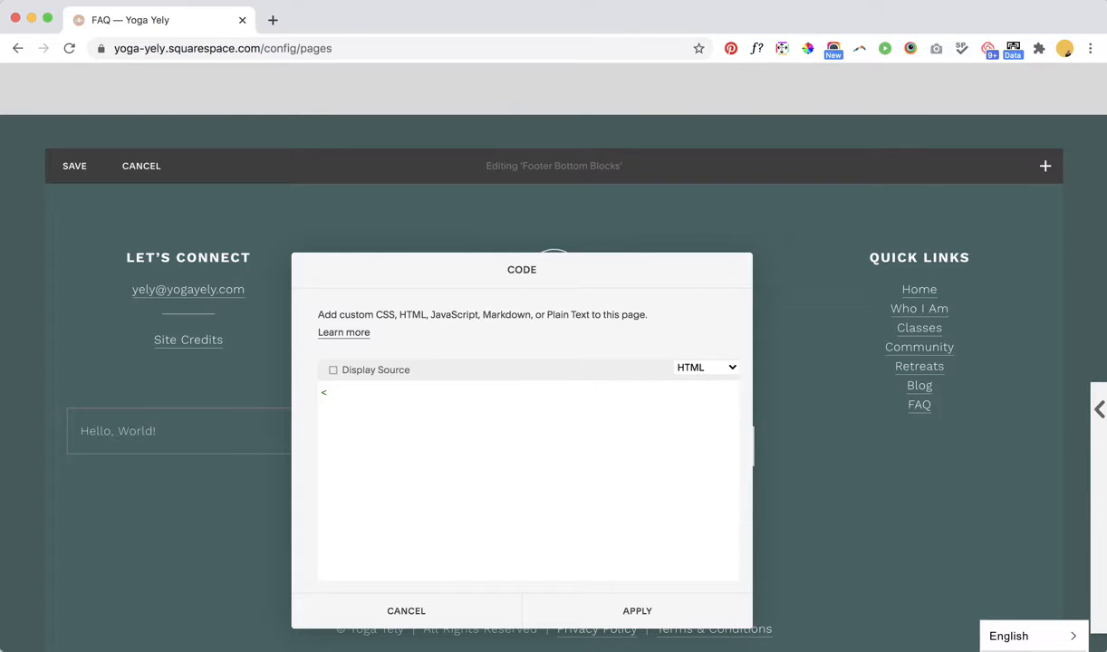
{"action": "type", "text": "div>"}
{"action": "key", "text": "Return"}
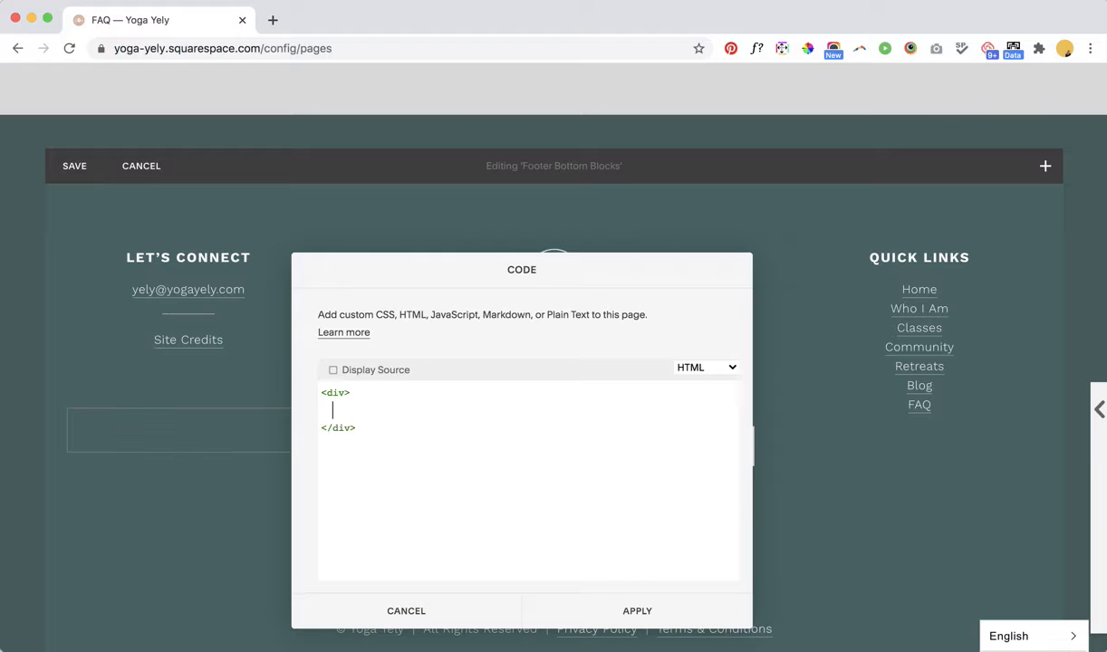
Add the attribute id="connect-yely" to the opening div tag in the code block.
{"action": "left_click", "coordinate": [344, 394]}
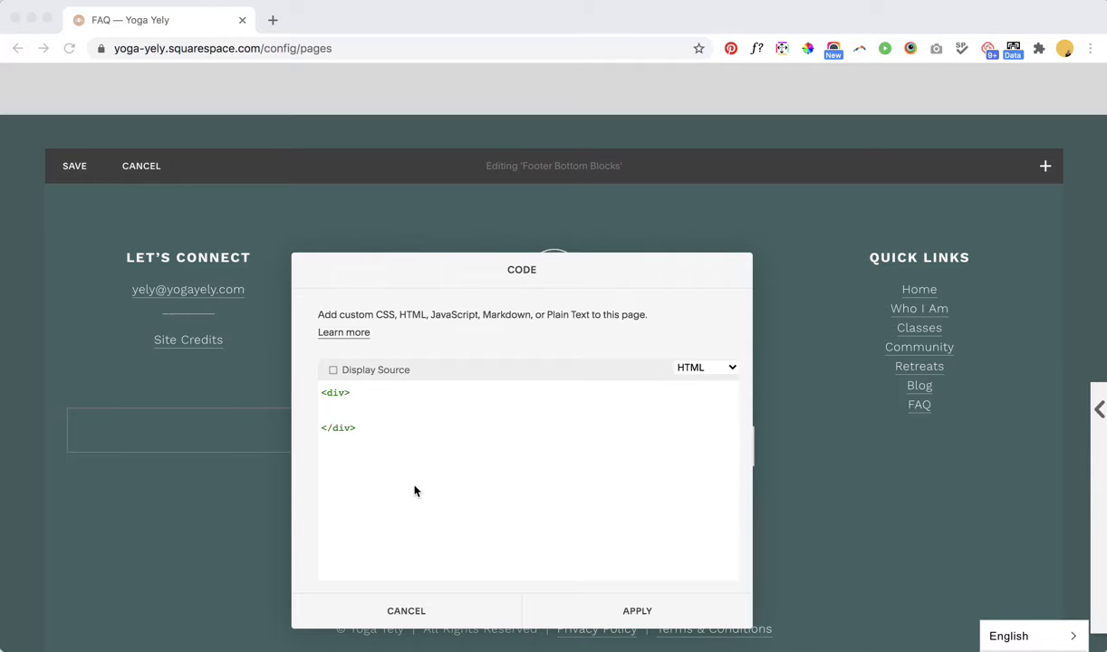
{"action": "left_click", "coordinate": [335, 394]}
{"action": "left_click", "coordinate": [346, 394]}
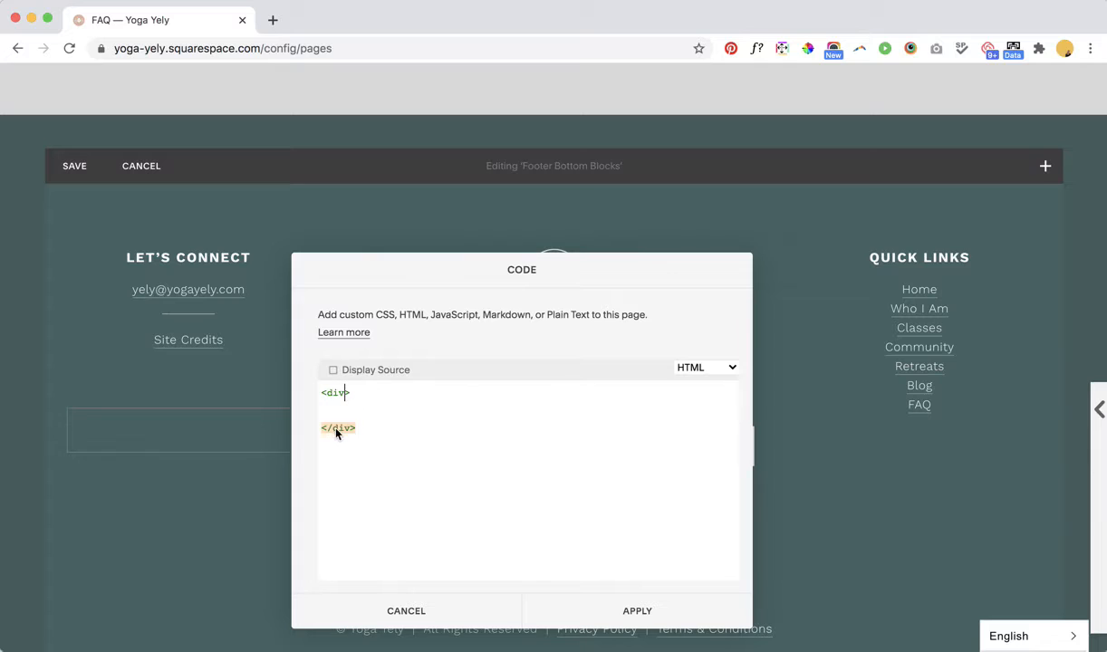
{"action": "type", "text": "id=\"\""}
{"action": "key", "text": "BackSpace"}
{"action": "key", "text": "BackSpace"}
{"action": "type", "text": "=\"\""}
{"action": "type", "text": "connect"}
{"action": "type", "text": "-yely"}
Copy the div's id value, then apply the code block and save the footer.
{"action": "left_click_drag", "start_coordinate": [374, 393], "coordinate": [445, 401]}
{"action": "key", "text": "super+c"}
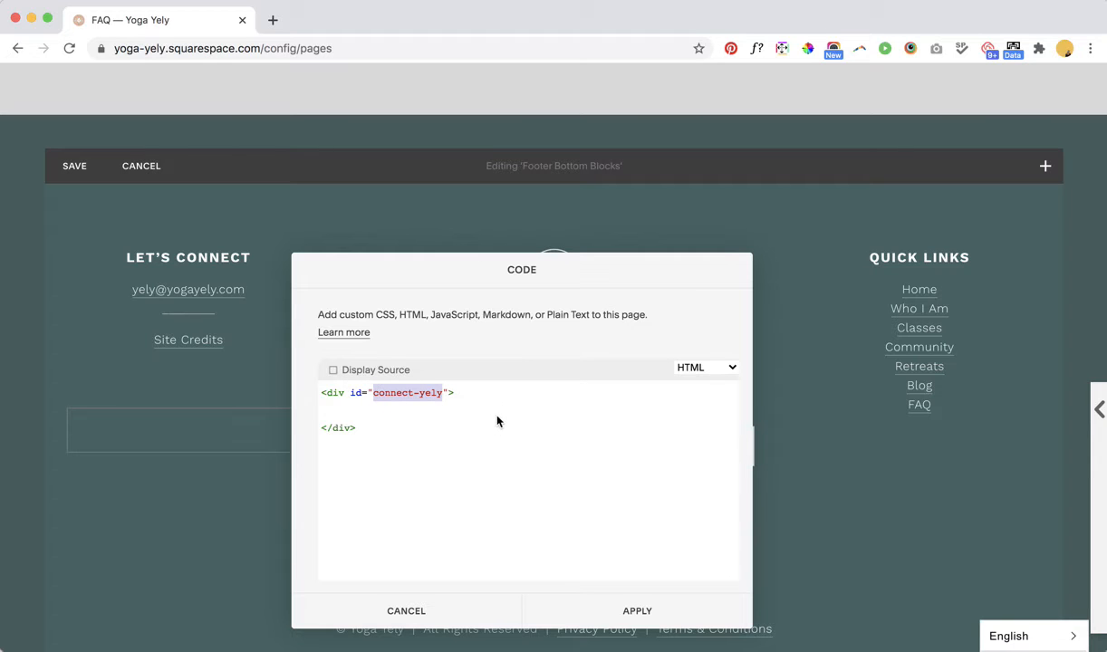
{"action": "left_click", "coordinate": [634, 605]}
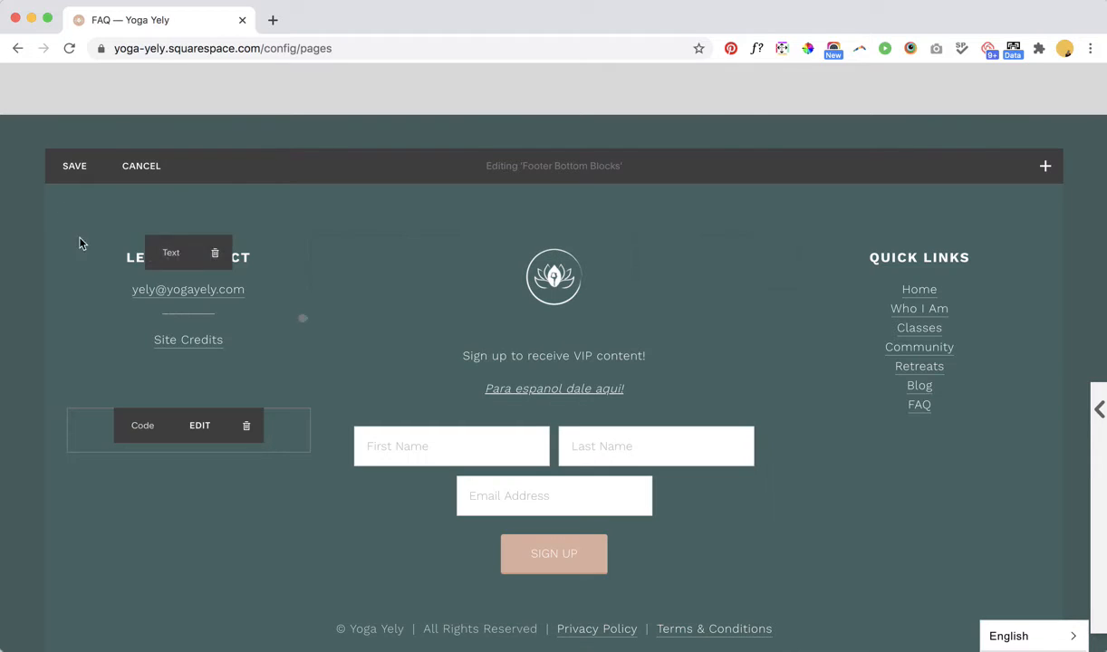
{"action": "left_click", "coordinate": [73, 175]}
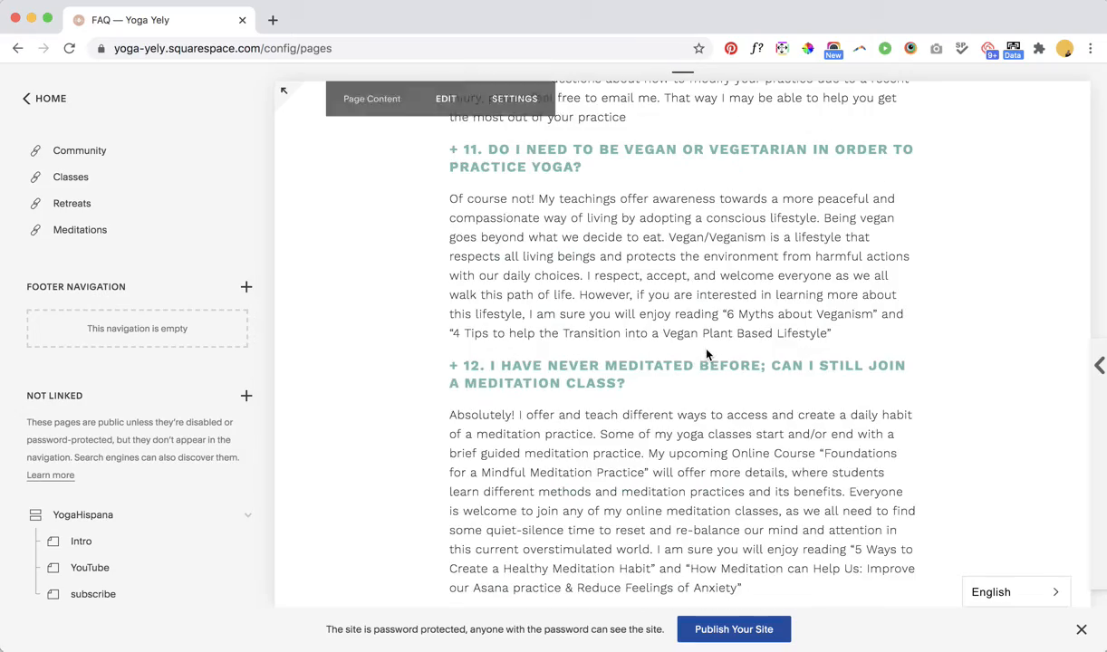
Open the FAQ page content for editing at the Frequently Asked Questions introduction.
{"action": "scroll", "coordinate": [707, 350], "scroll_direction": "up", "scroll_amount": 8}
{"action": "scroll", "coordinate": [707, 350], "scroll_direction": "up", "scroll_amount": 20}
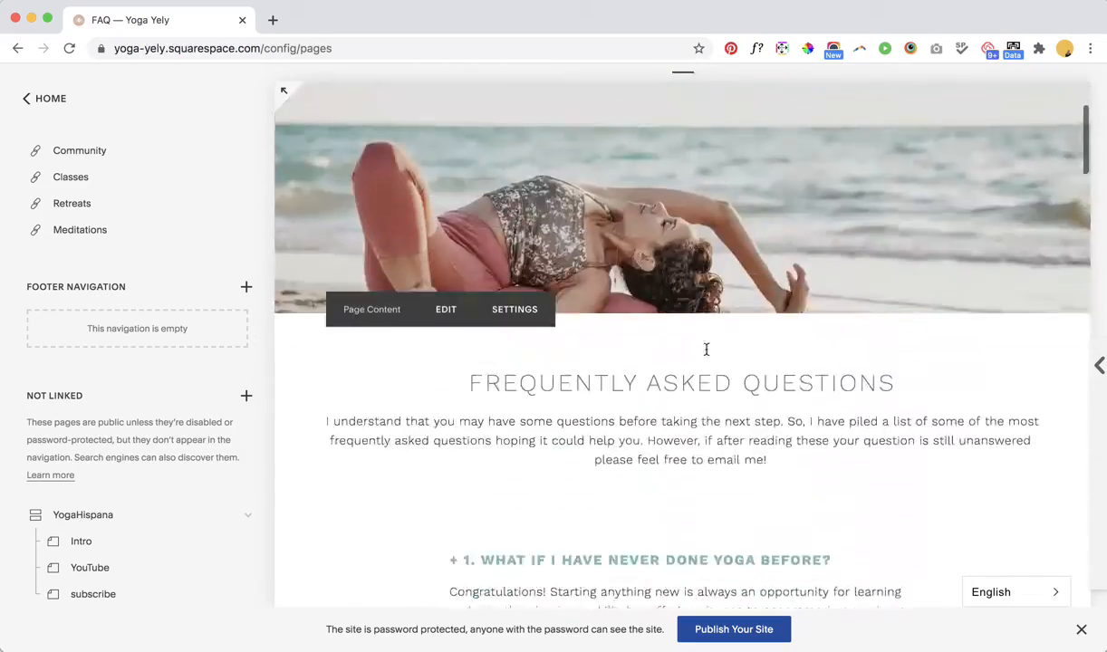
{"action": "left_click", "coordinate": [707, 349]}
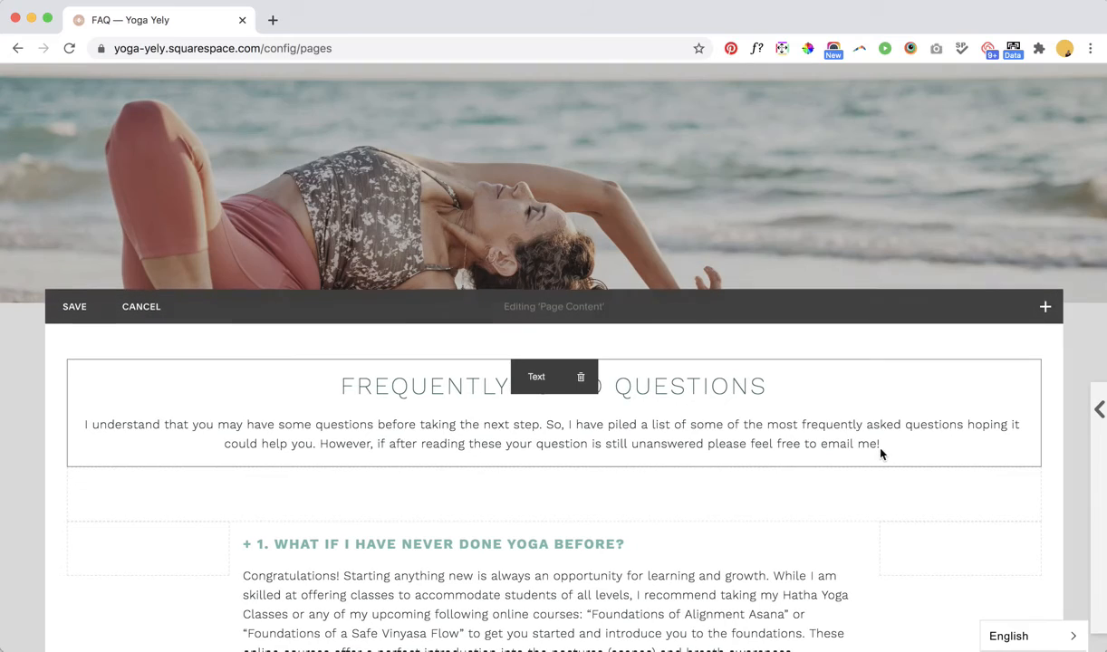
Link the words "email me" in the introduction paragraph to the anchor #connect-yely.
{"action": "left_click_drag", "start_coordinate": [880, 448], "coordinate": [819, 448]}
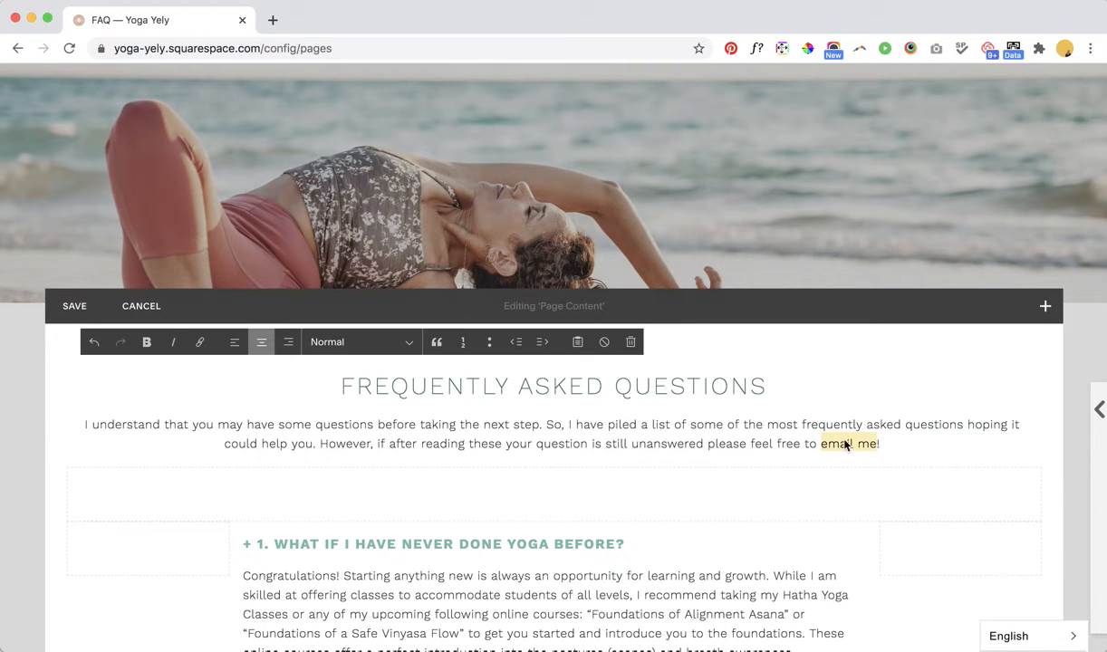
{"action": "left_click", "coordinate": [200, 342]}
{"action": "left_click", "coordinate": [889, 505]}
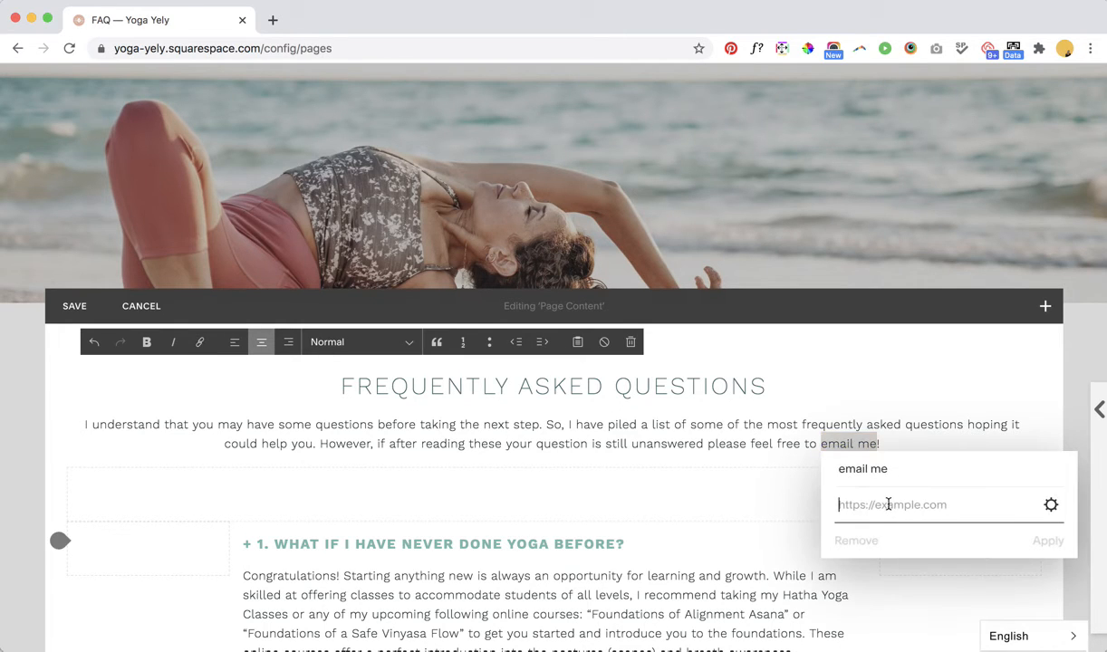
{"action": "type", "text": "#"}
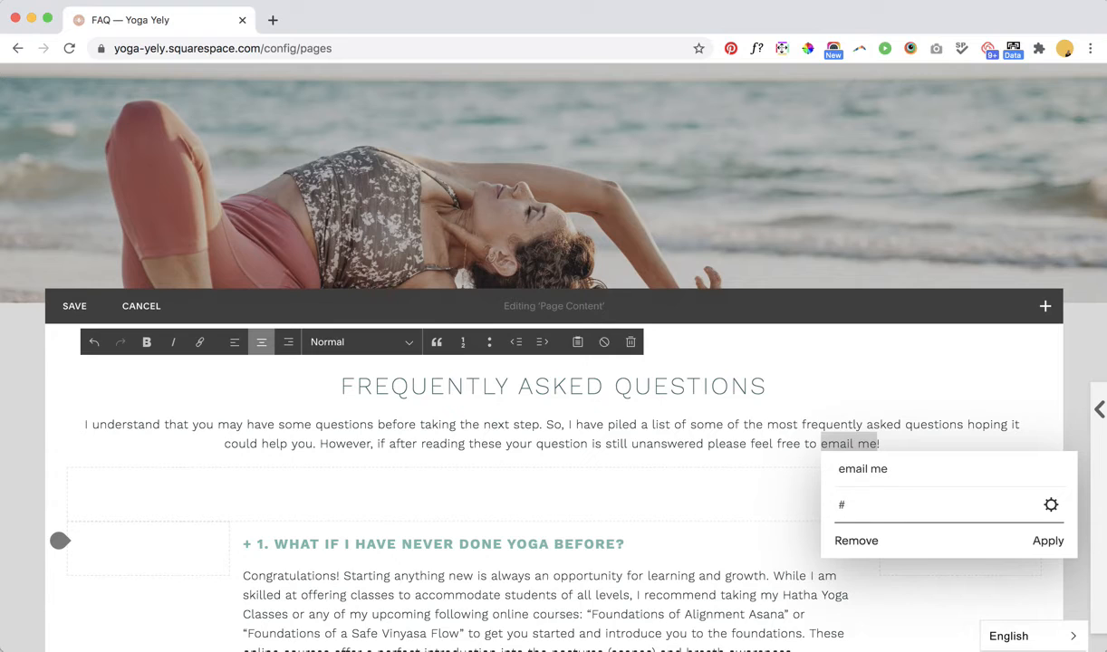
{"action": "key", "text": "super+v"}
{"action": "type", "text": "/#"}
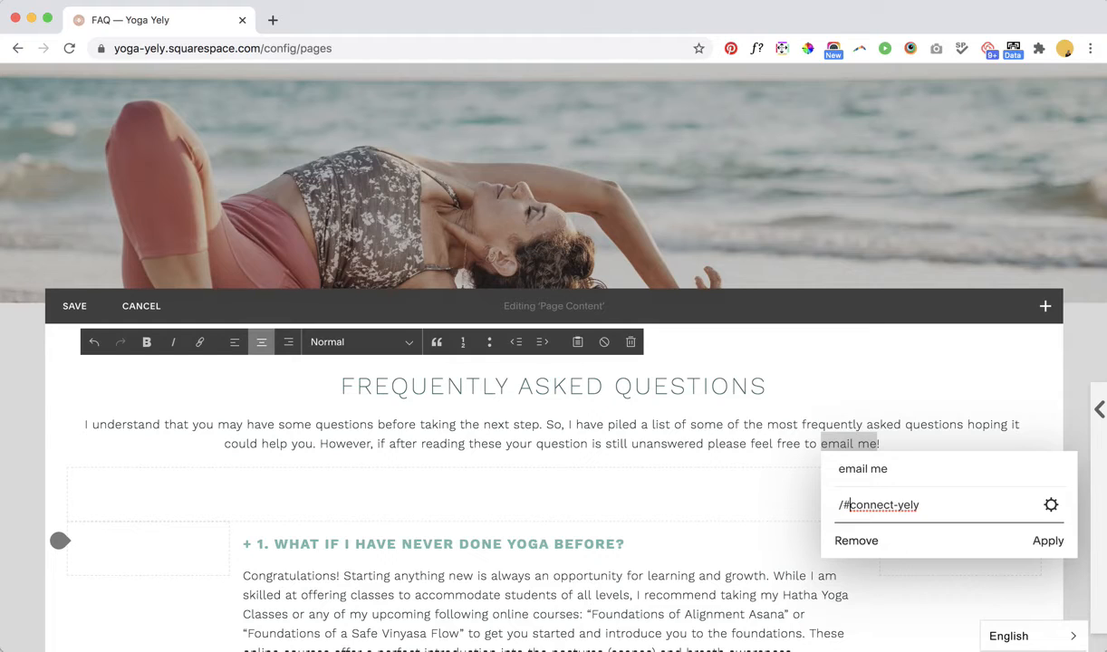
{"action": "key", "text": "BackSpace"}
{"action": "key", "text": "BackSpace"}
{"action": "type", "text": "#"}
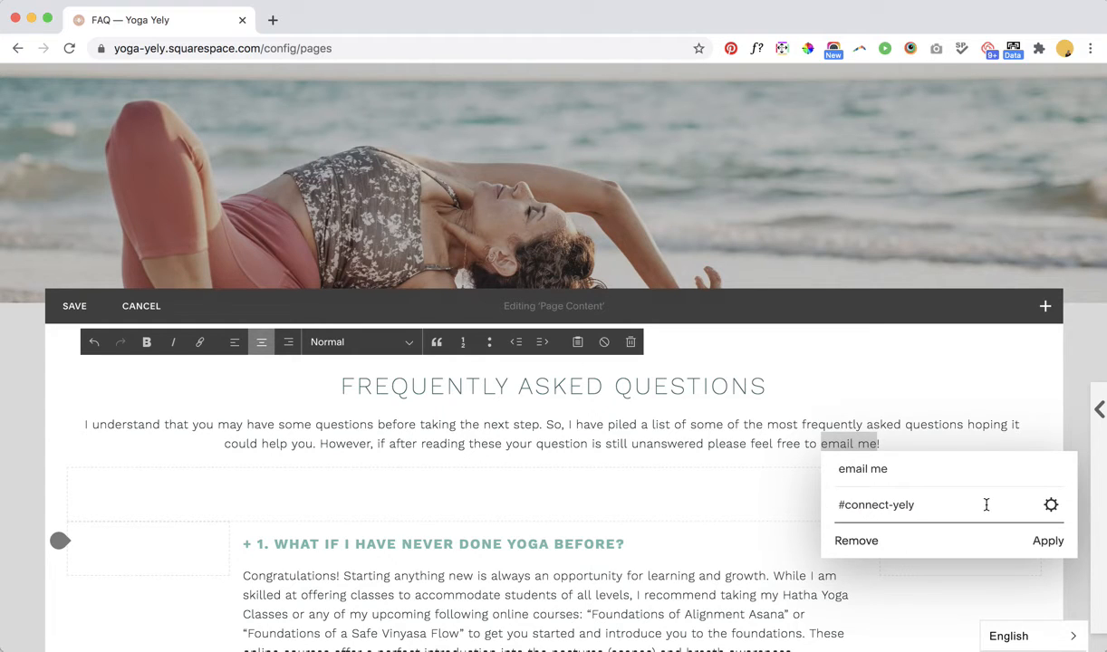
{"action": "left_click", "coordinate": [1048, 544]}
Save the page content and reload the FAQ page.
{"action": "left_click", "coordinate": [69, 307]}
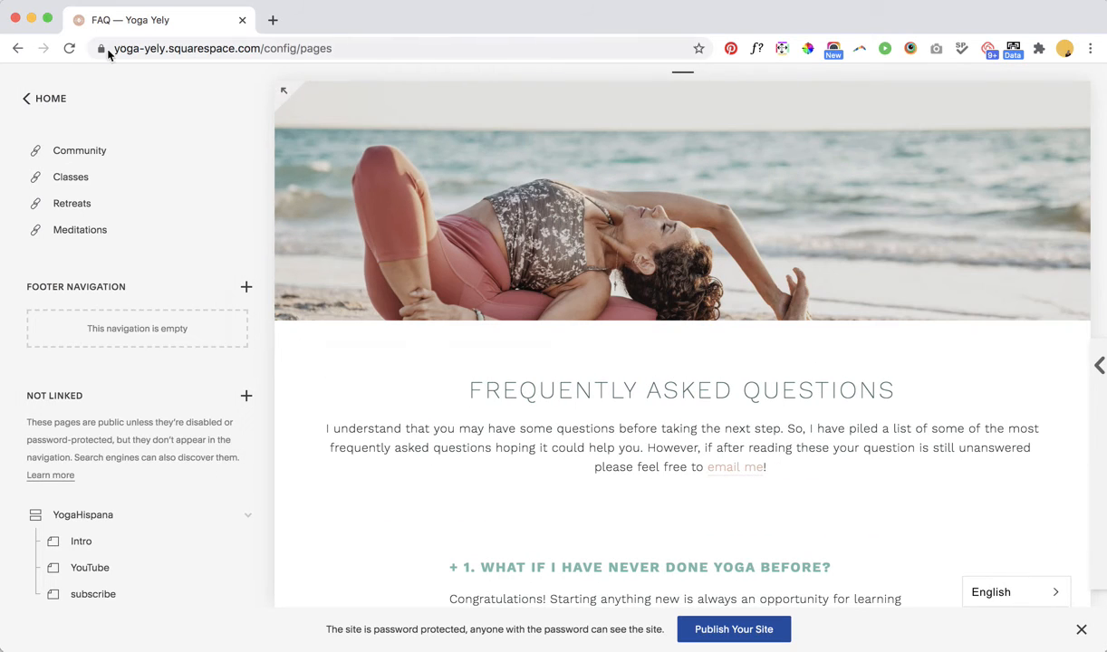
{"action": "left_click", "coordinate": [63, 51]}
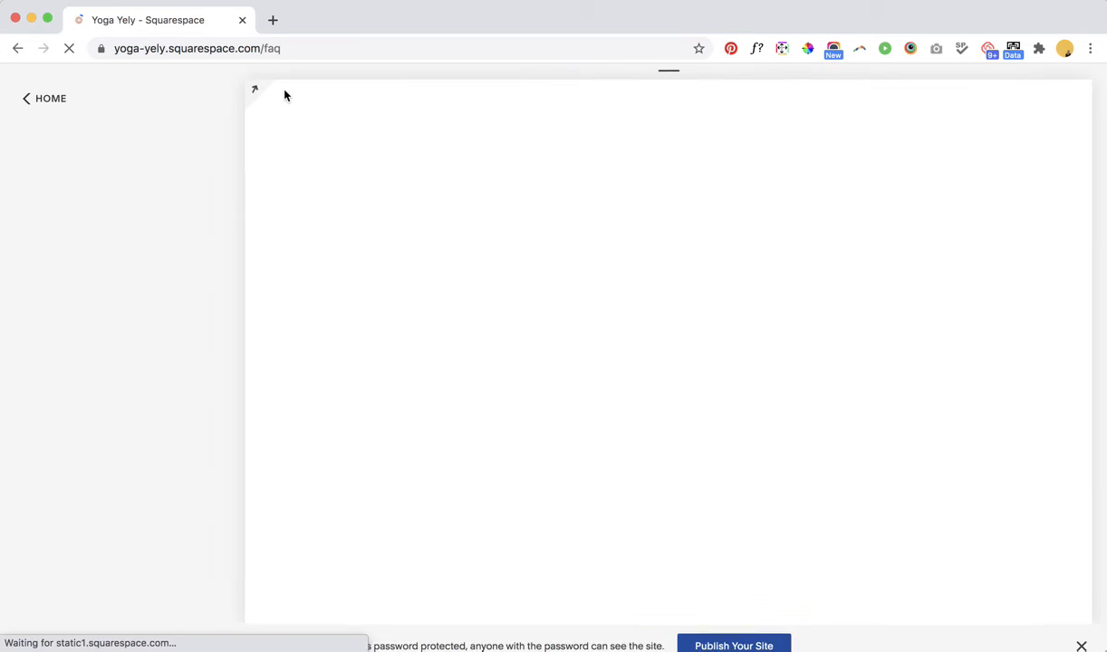
Preview the FAQ page at full width and test the introduction's "email me" link to the footer.
{"action": "scroll", "coordinate": [666, 303], "scroll_direction": "down", "scroll_amount": 5}
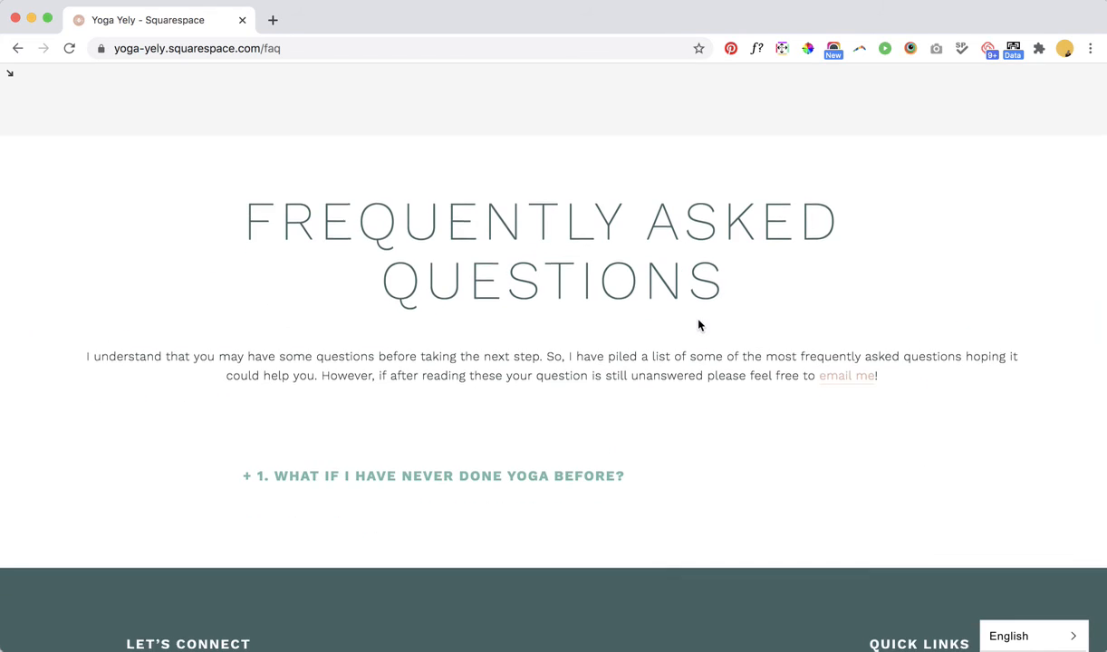
{"action": "scroll", "coordinate": [843, 371], "scroll_direction": "down", "scroll_amount": 5}
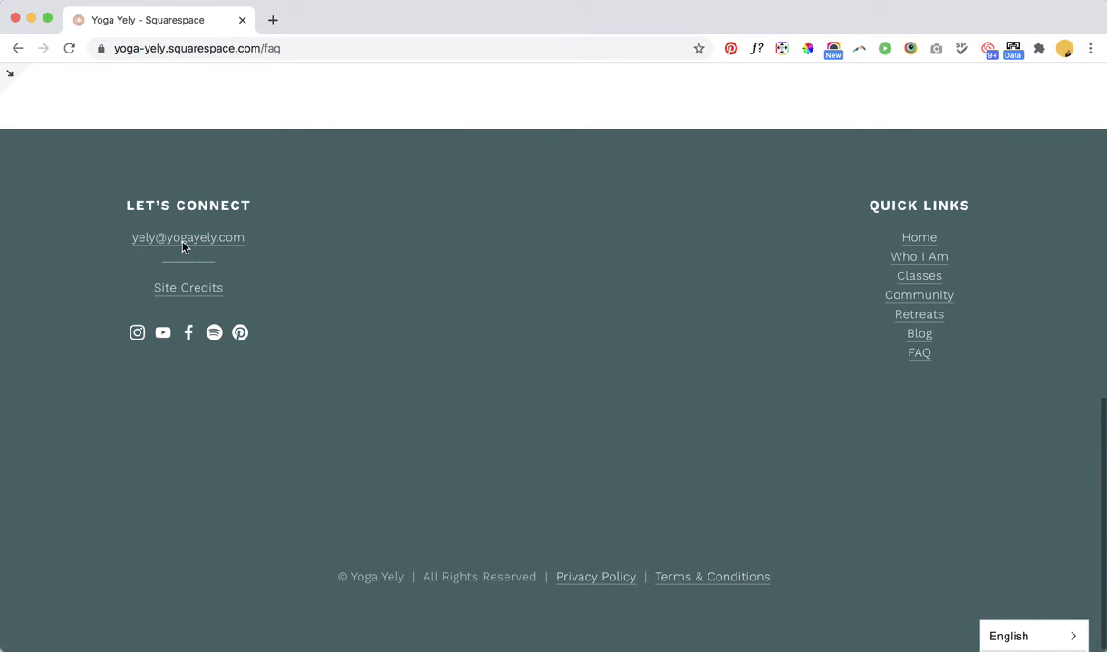
Expand and collapse the question "What if I have never done yoga before?" and examine the page down to the footer.
{"action": "scroll", "coordinate": [423, 274], "scroll_direction": "up", "scroll_amount": 15}
{"action": "scroll", "coordinate": [523, 274], "scroll_direction": "down", "scroll_amount": 5}
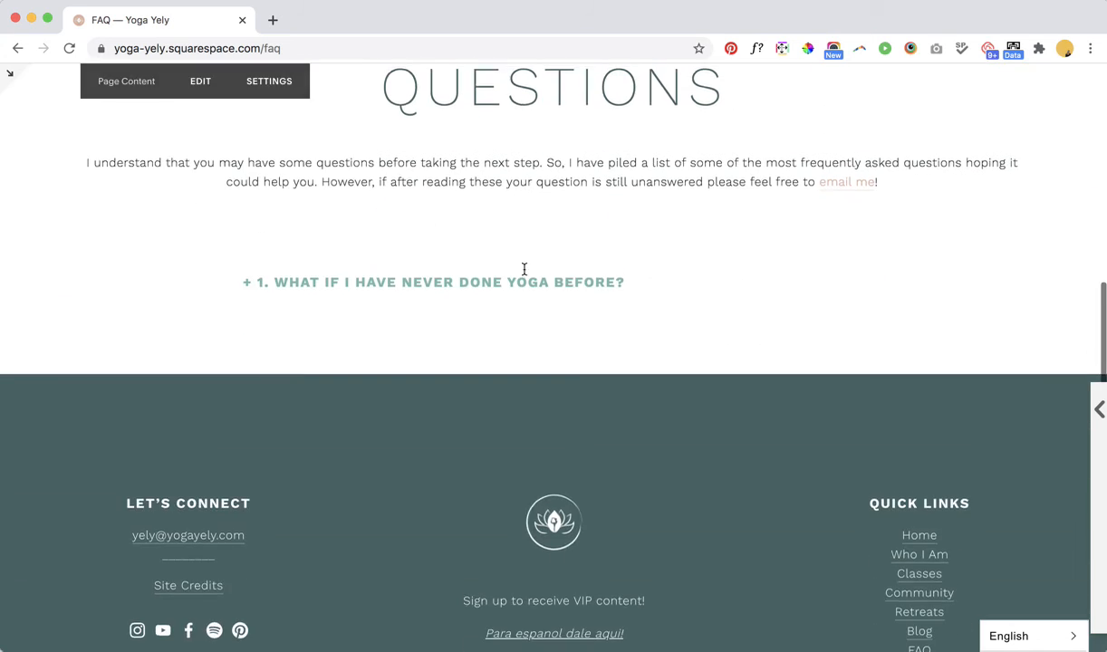
{"action": "left_click", "coordinate": [279, 282]}
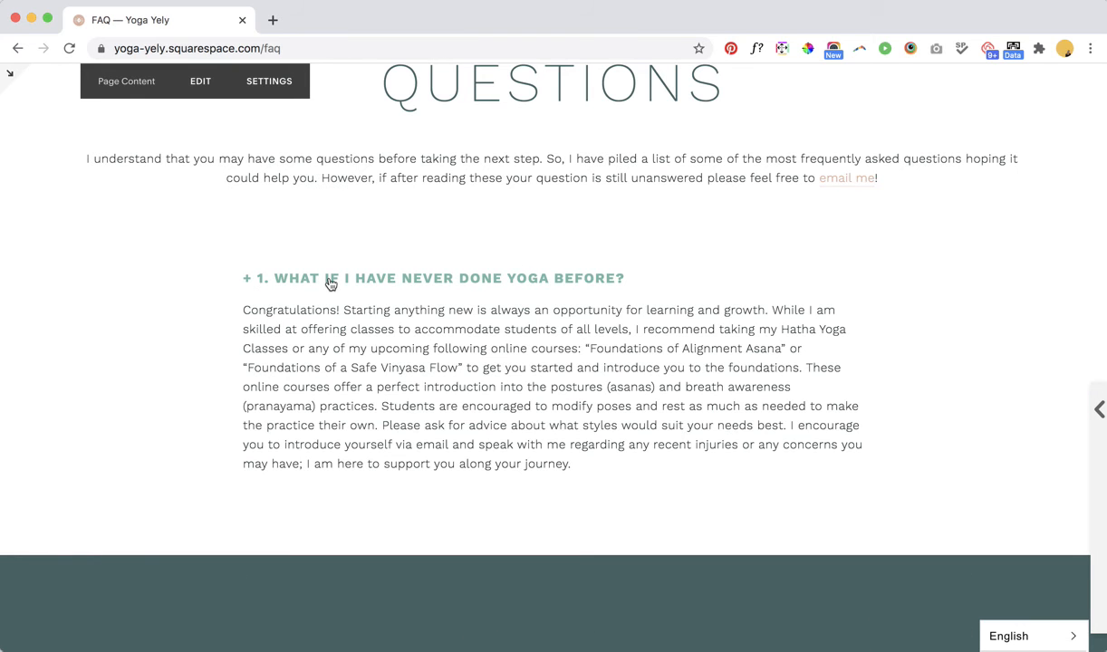
{"action": "left_click", "coordinate": [330, 284]}
{"action": "scroll", "coordinate": [432, 318], "scroll_direction": "down", "scroll_amount": 4}
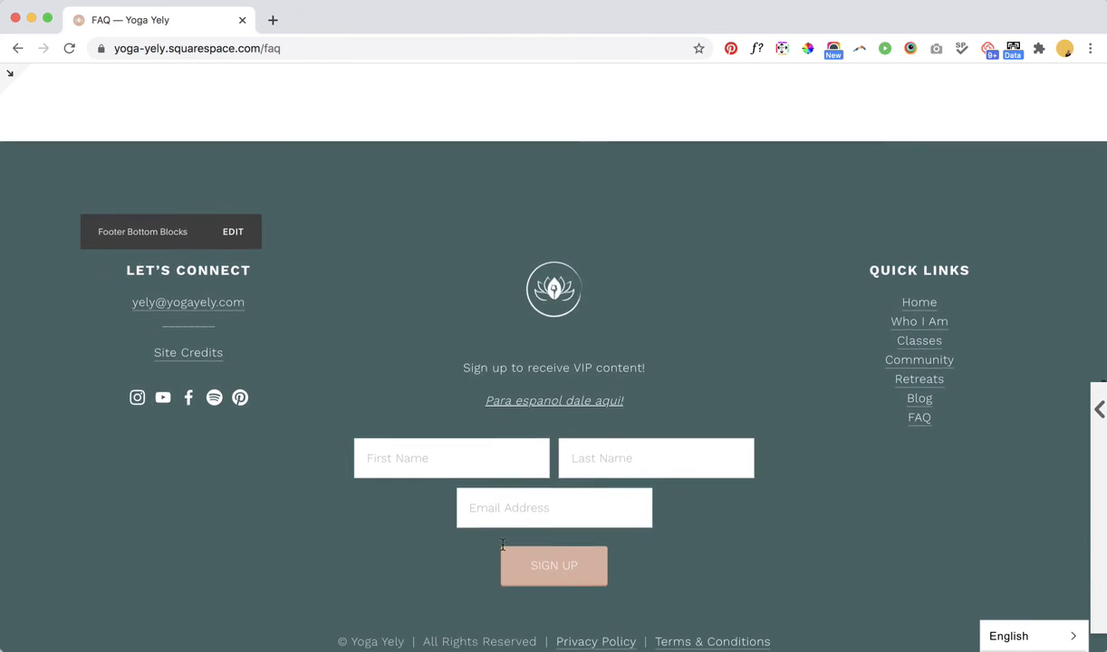
Reopen the answer to the first FAQ question and follow the introduction's "email me" anchor link again.
{"action": "scroll", "coordinate": [502, 544], "scroll_direction": "up", "scroll_amount": 10}
{"action": "scroll", "coordinate": [576, 539], "scroll_direction": "down", "scroll_amount": 3}
{"action": "scroll", "coordinate": [574, 533], "scroll_direction": "up", "scroll_amount": 3}
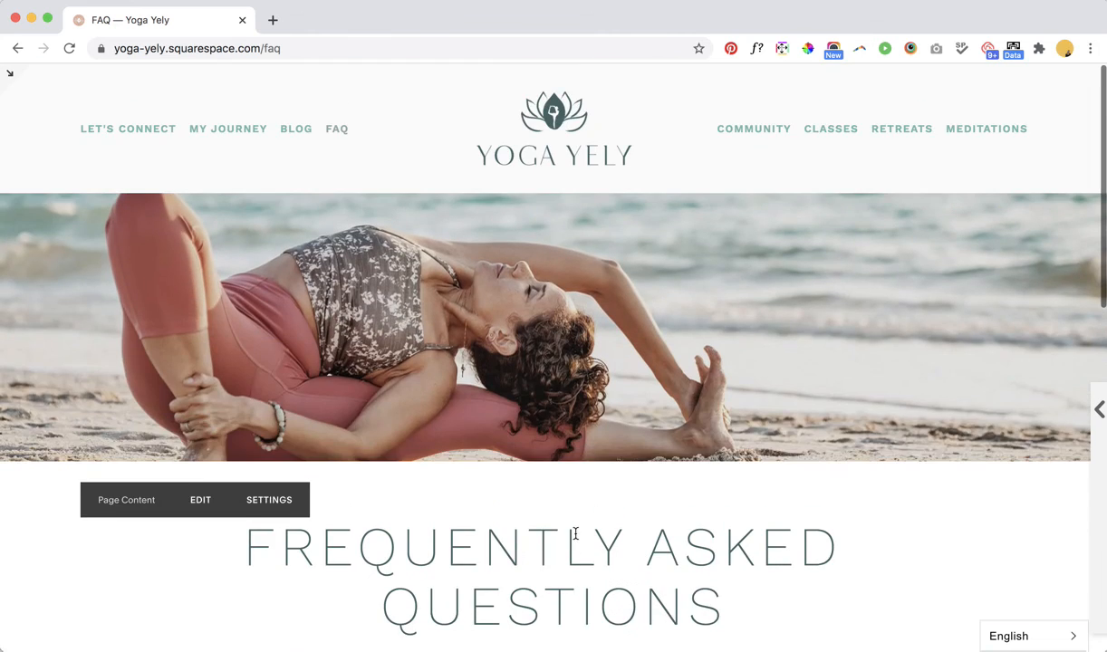
{"action": "scroll", "coordinate": [574, 533], "scroll_direction": "down", "scroll_amount": 3}
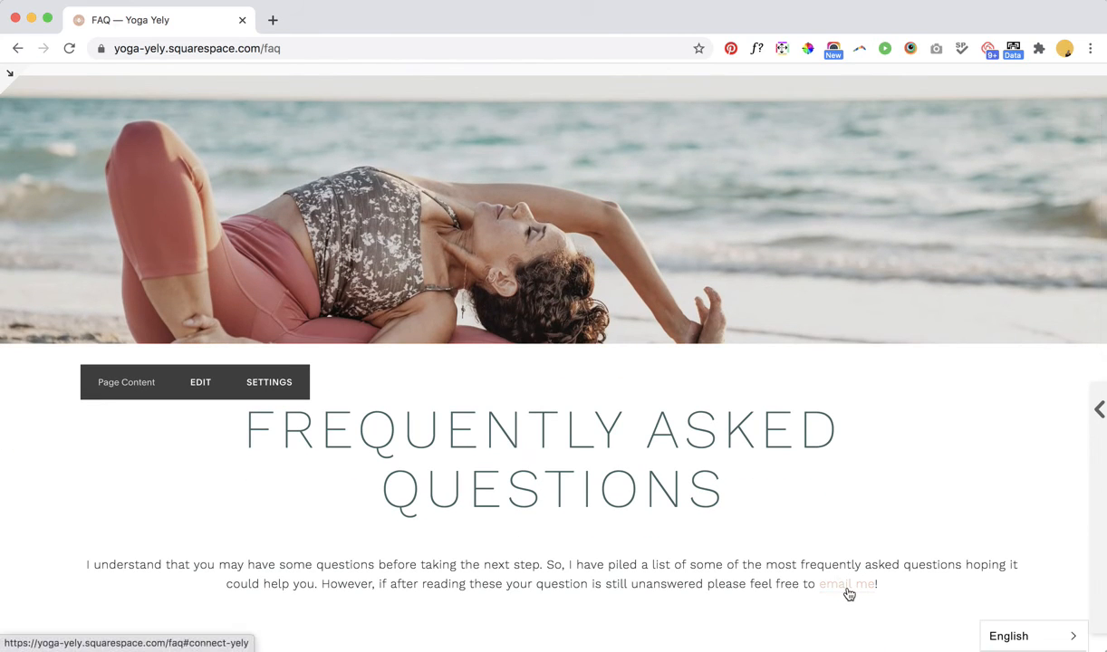
{"action": "scroll", "coordinate": [848, 594], "scroll_direction": "down", "scroll_amount": 4}
{"action": "left_click", "coordinate": [438, 502]}
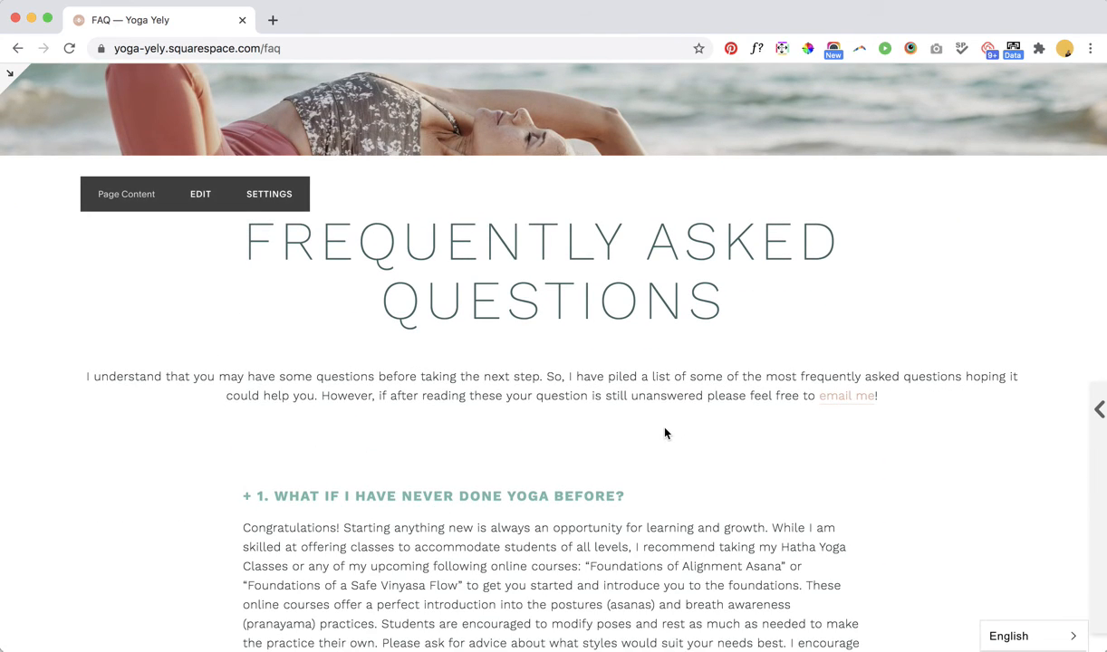
{"action": "scroll", "coordinate": [663, 438], "scroll_direction": "up", "scroll_amount": 3}
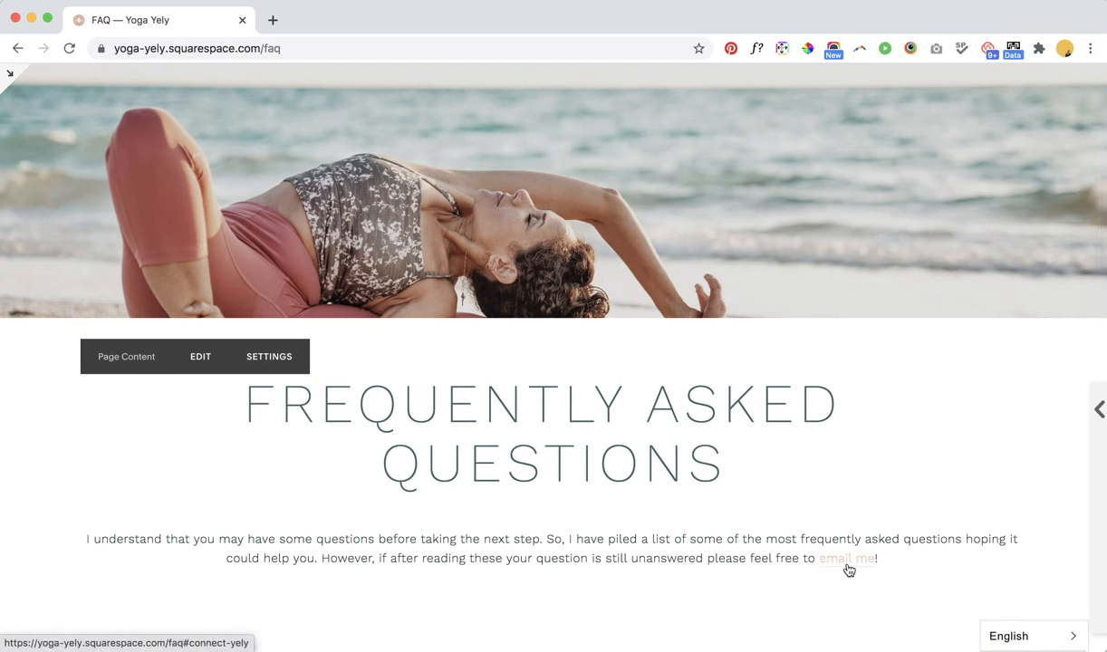
{"action": "left_click", "coordinate": [848, 562]}
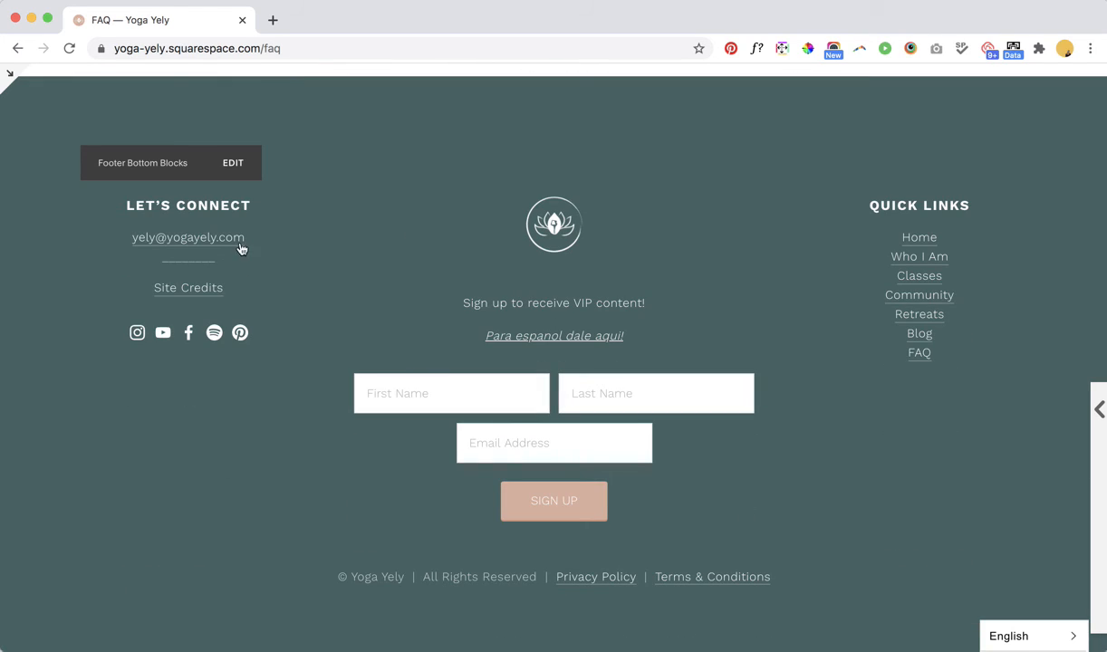